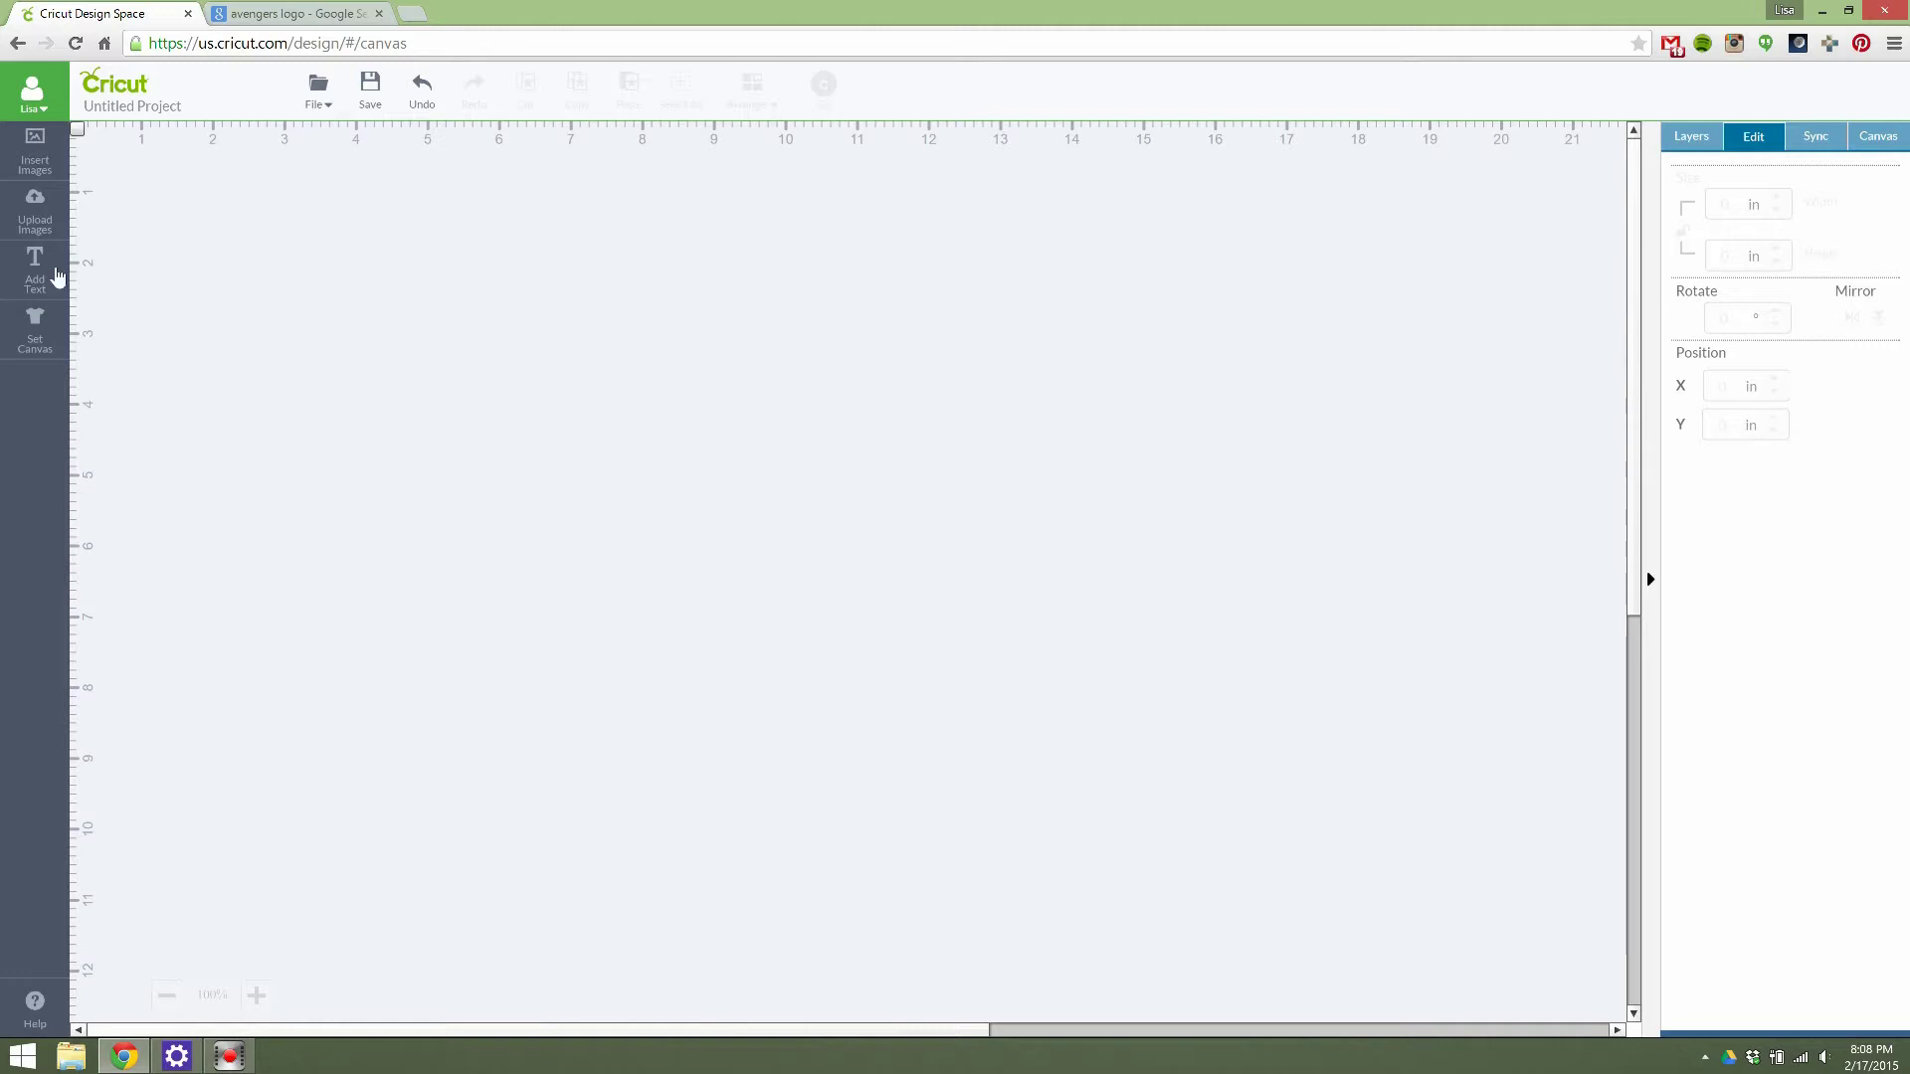
Step: Switch the right-hand panel to the Layers list for the empty Untitled Project
{"action": "left_click", "coordinate": [1691, 136]}
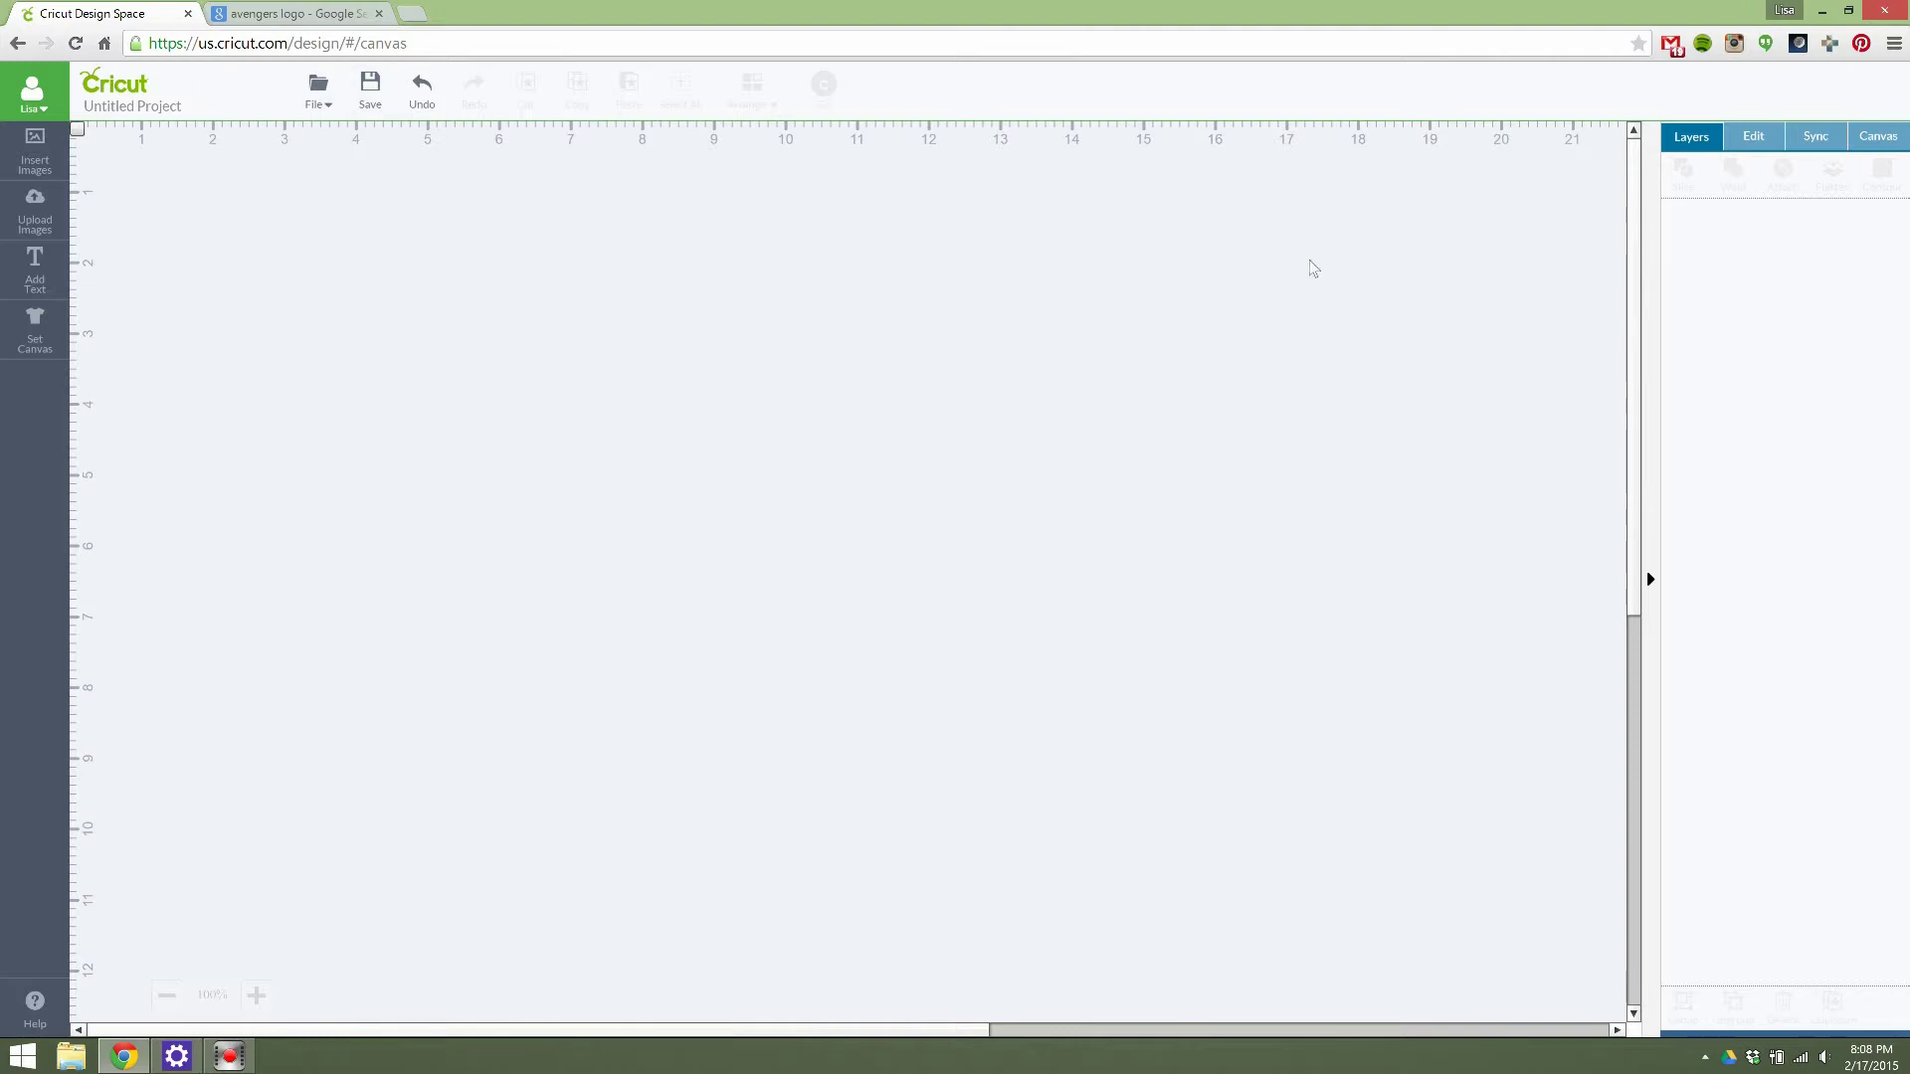
Step: Add a 'hey you.' text box and enlarge it to about 4.43 by 0.87 in
{"action": "left_click", "coordinate": [44, 294]}
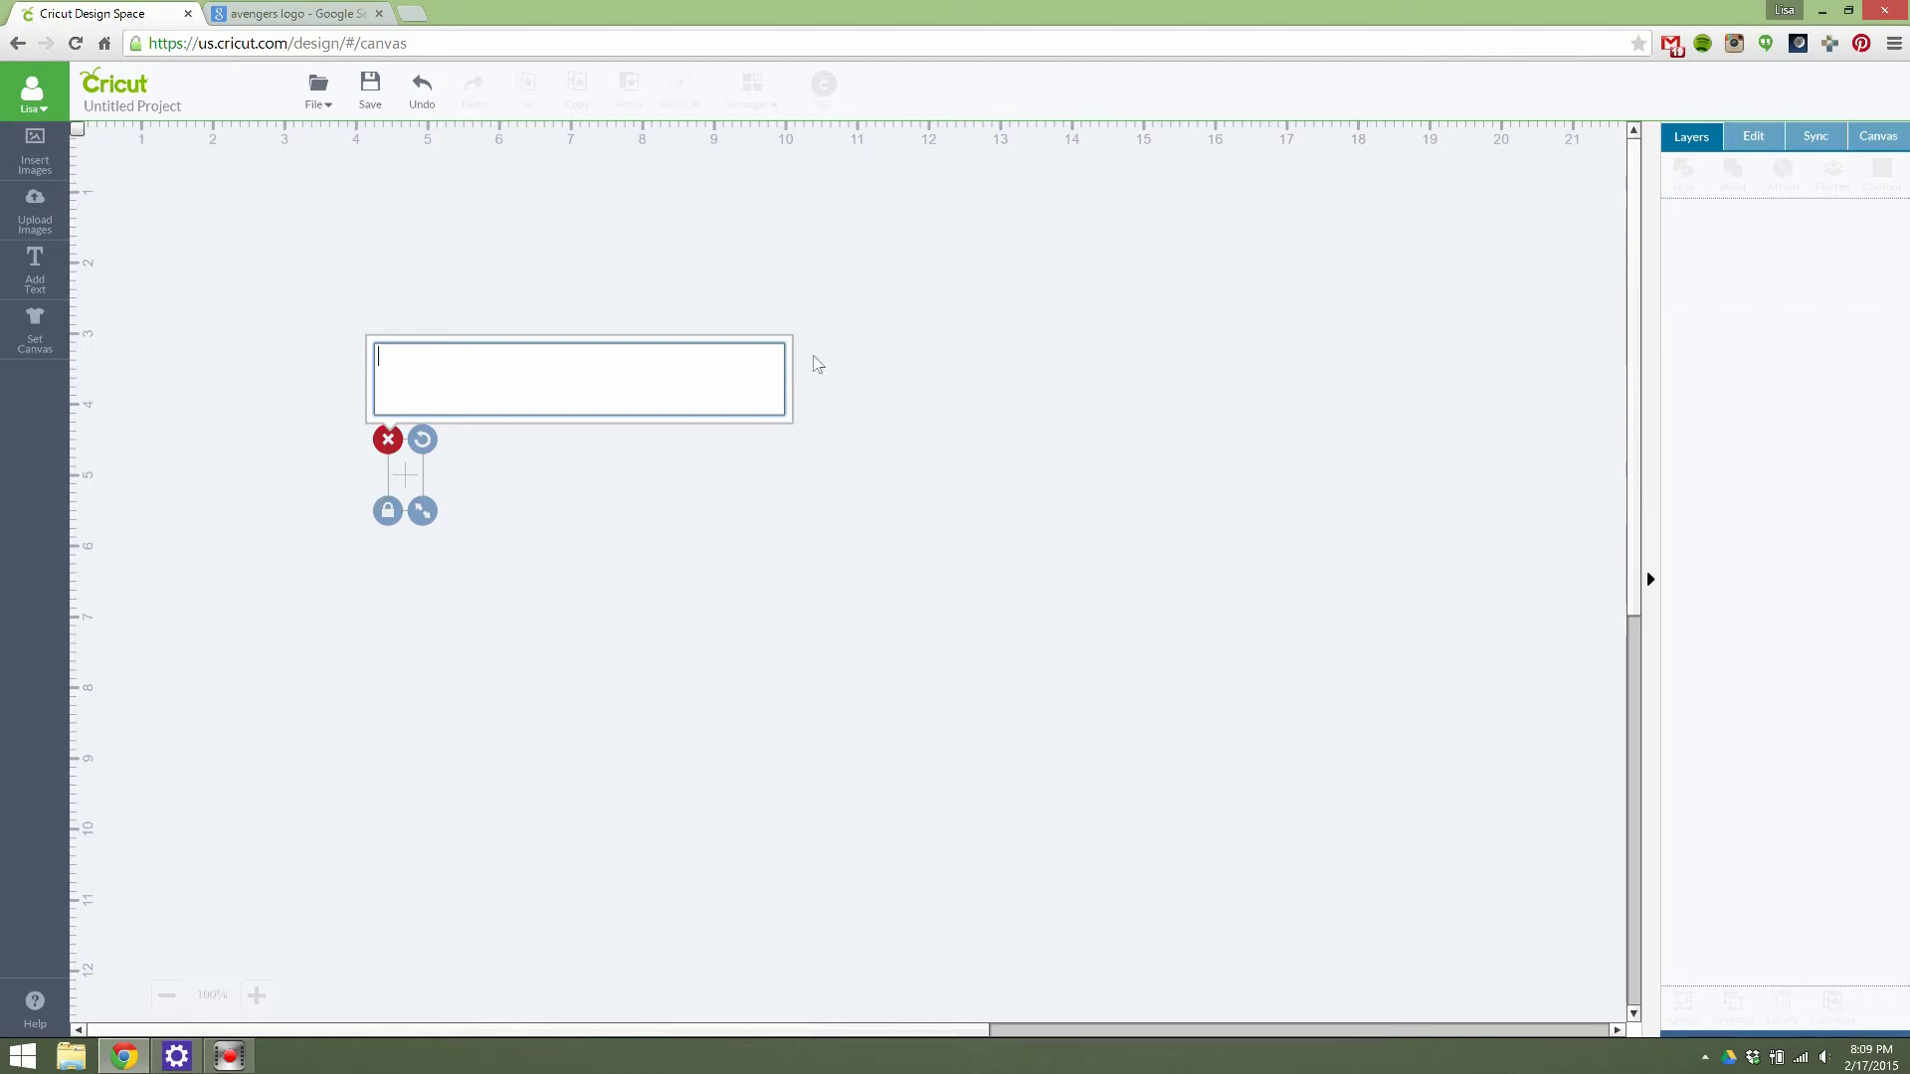
{"action": "type", "text": "hey you."}
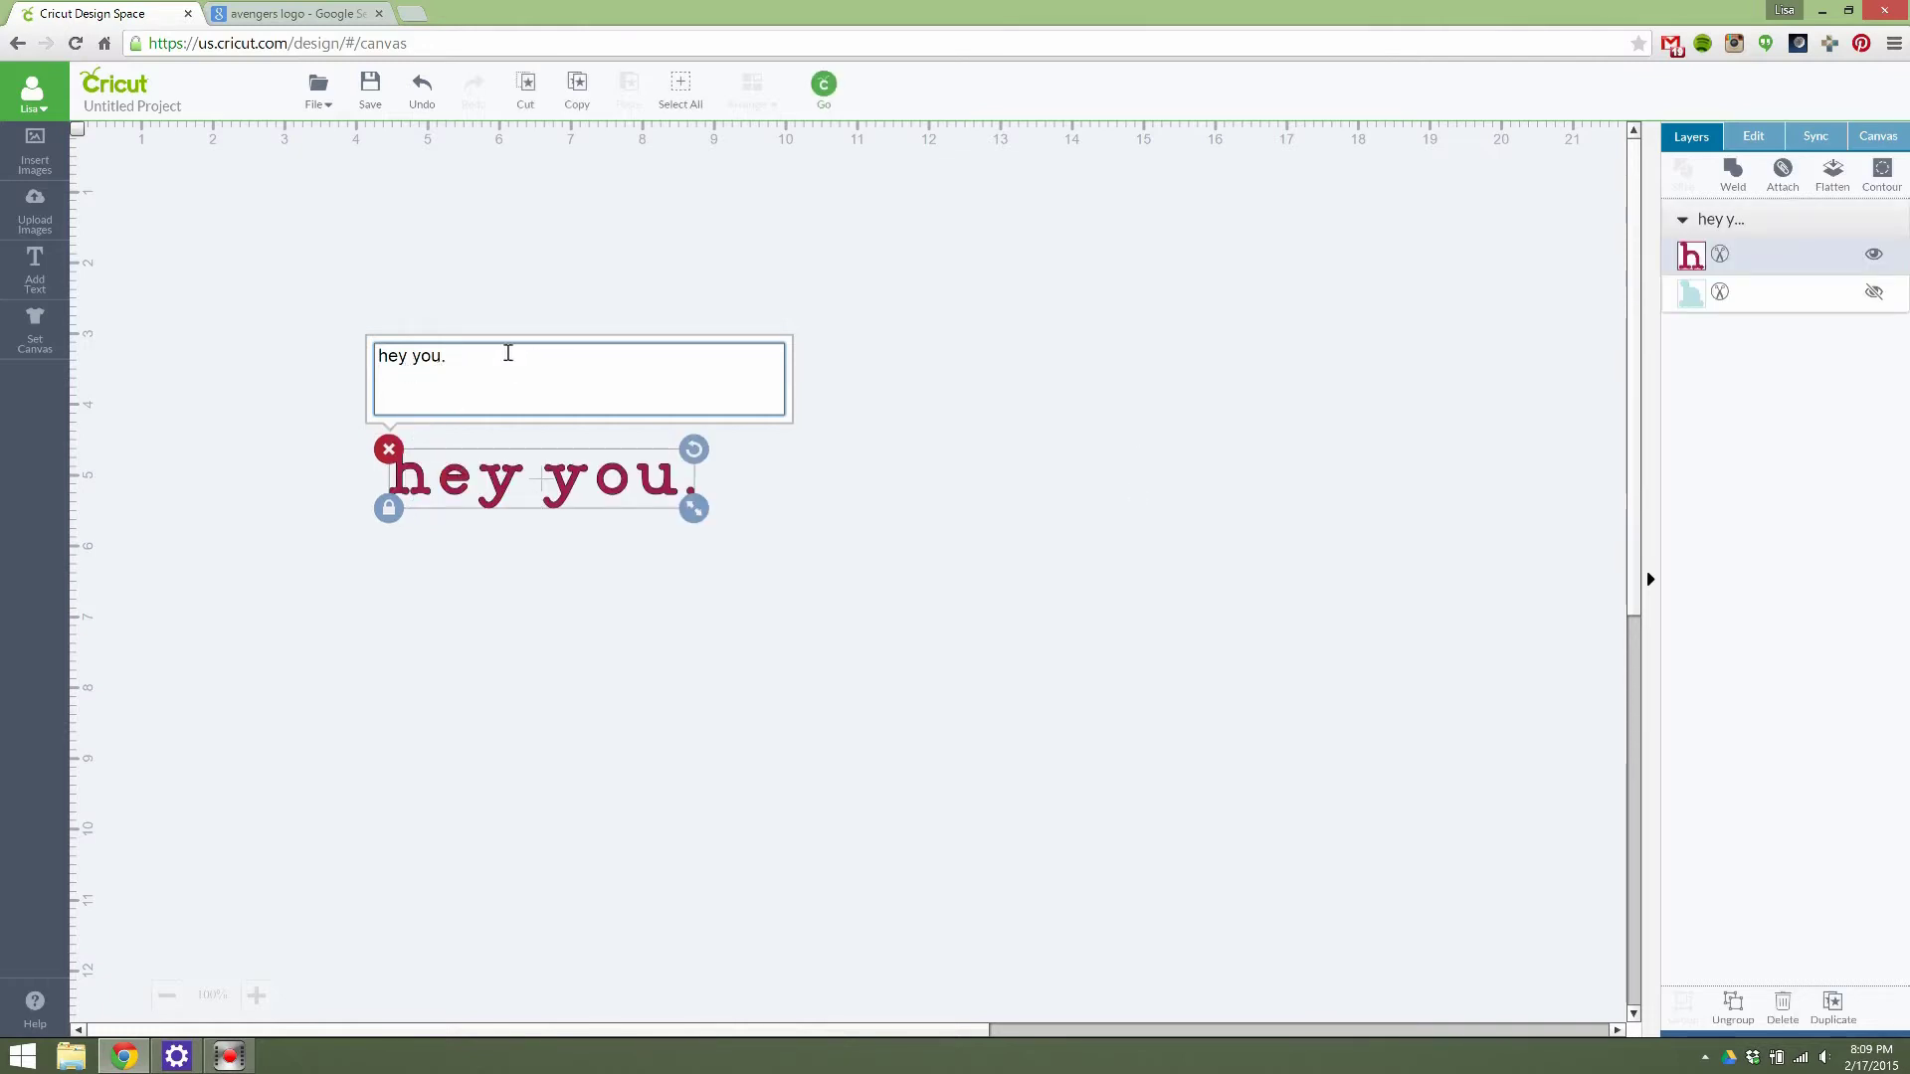
{"action": "mouse_move", "coordinate": [695, 510]}
{"action": "left_mouse_down"}
{"action": "mouse_move", "coordinate": [959, 682]}
{"action": "mouse_move", "coordinate": [935, 642]}
{"action": "mouse_move", "coordinate": [672, 511]}
{"action": "mouse_move", "coordinate": [704, 519]}
{"action": "left_mouse_up"}
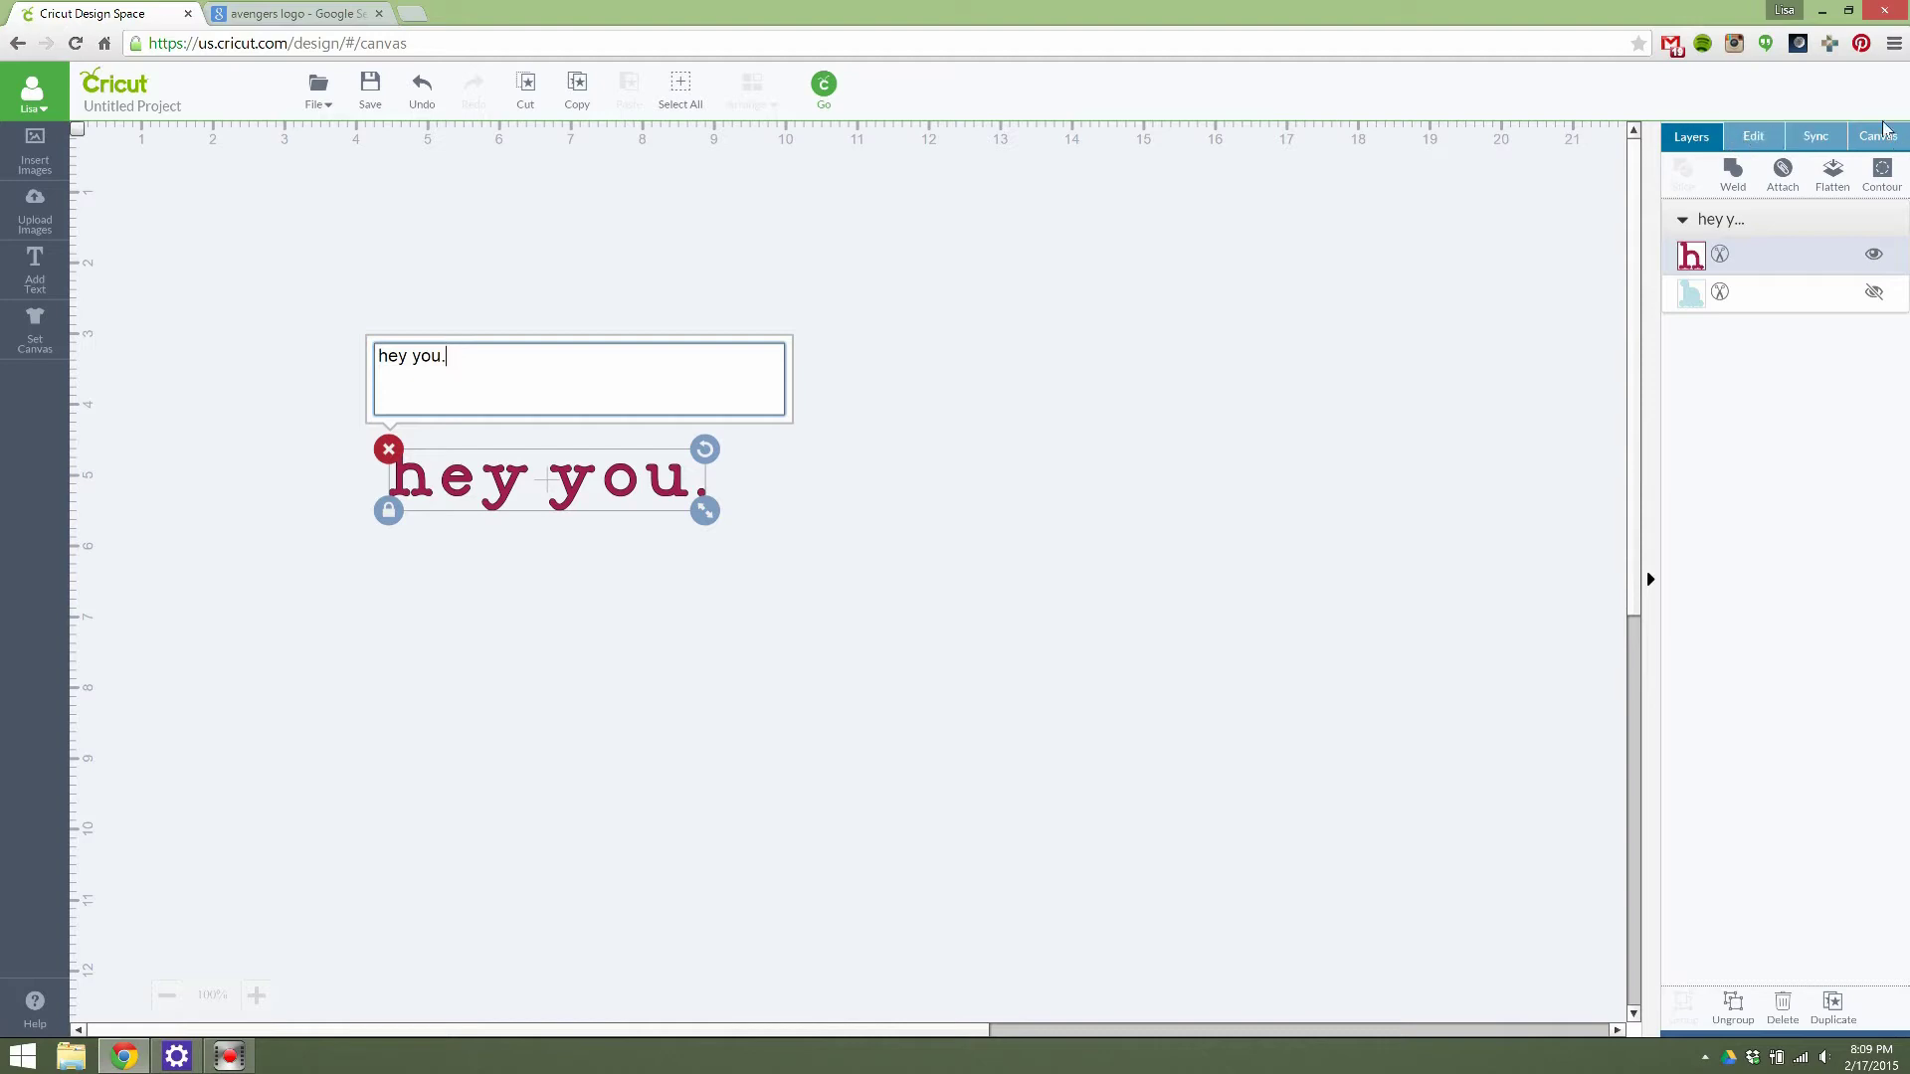
Step: Change the 'hey you.' font to Baby Steps Regular from the Edit font list
{"action": "left_click", "coordinate": [1742, 141]}
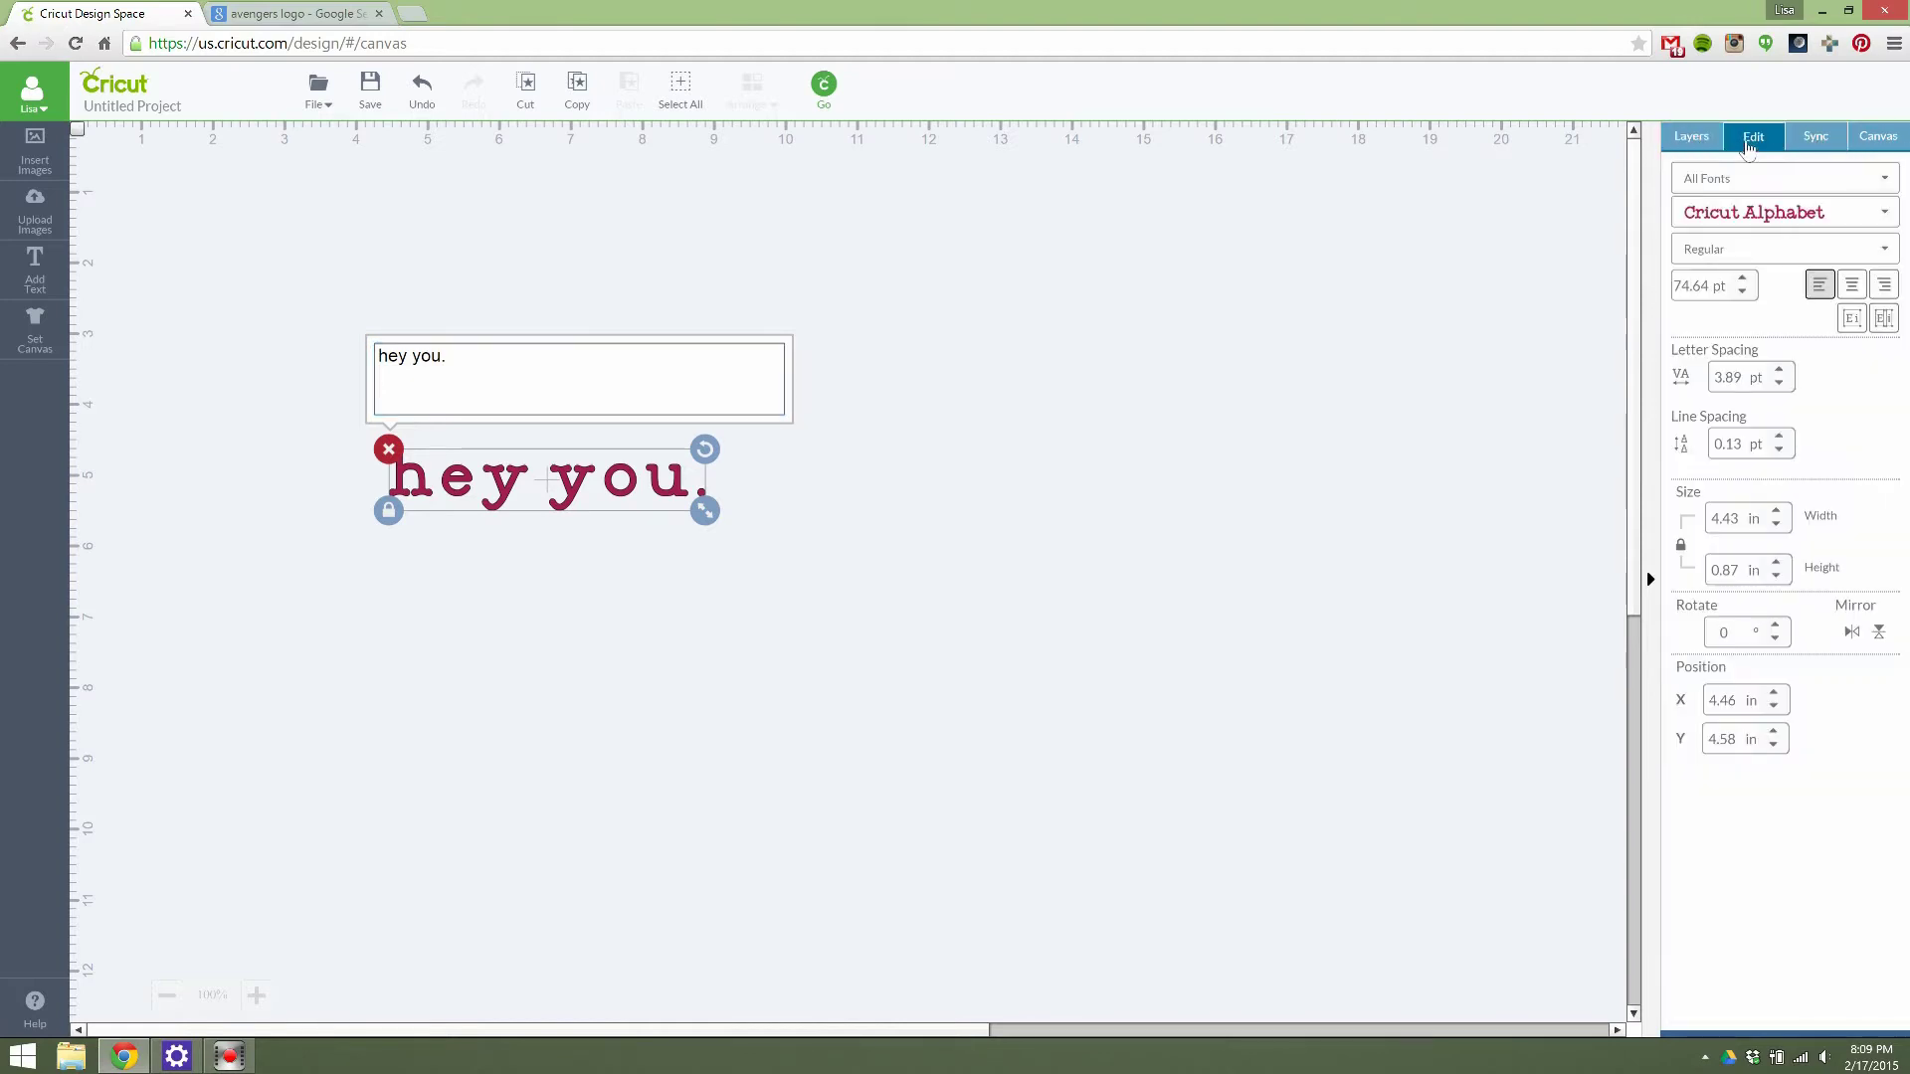
{"action": "left_click", "coordinate": [1789, 208]}
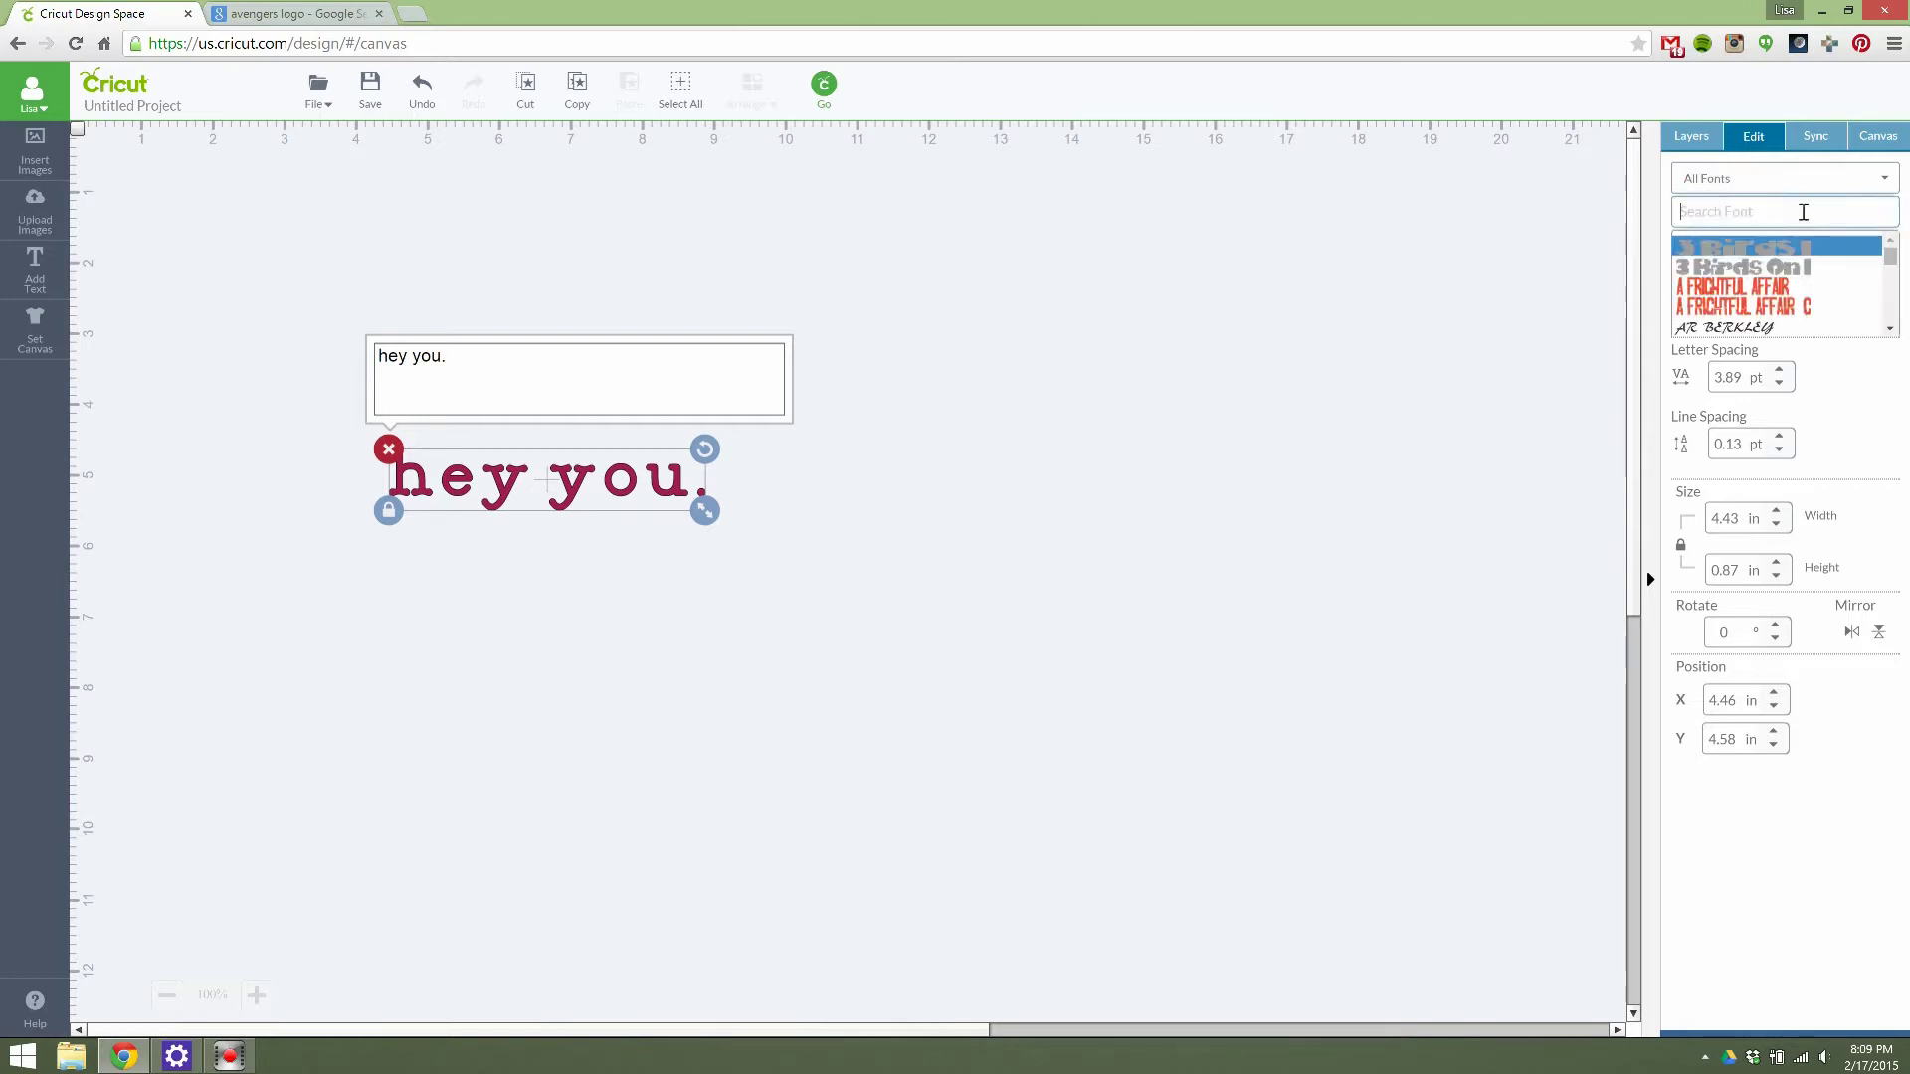
{"action": "scroll", "coordinate": [1819, 261], "scroll_direction": "down", "scroll_amount": 5}
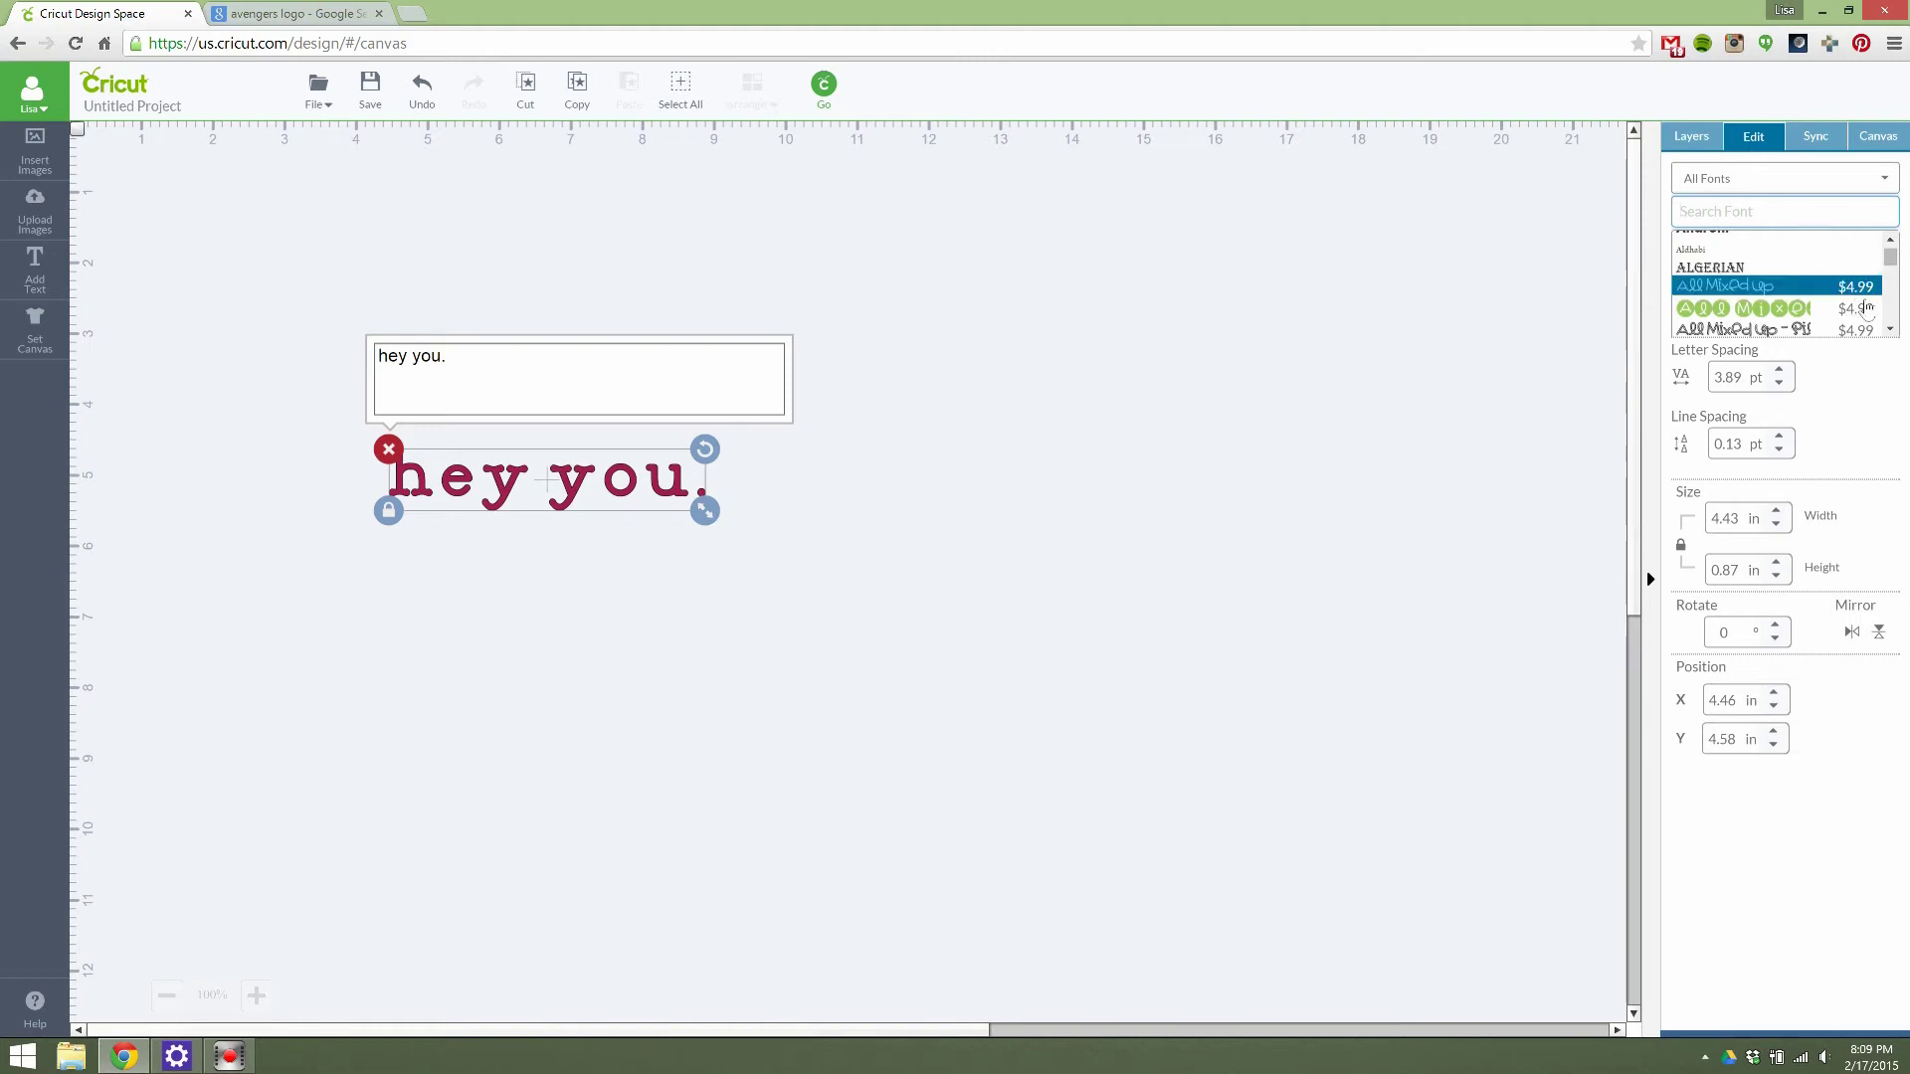
{"action": "scroll", "coordinate": [1860, 310], "scroll_direction": "down", "scroll_amount": 2}
{"action": "scroll", "coordinate": [1858, 303], "scroll_direction": "down", "scroll_amount": 5}
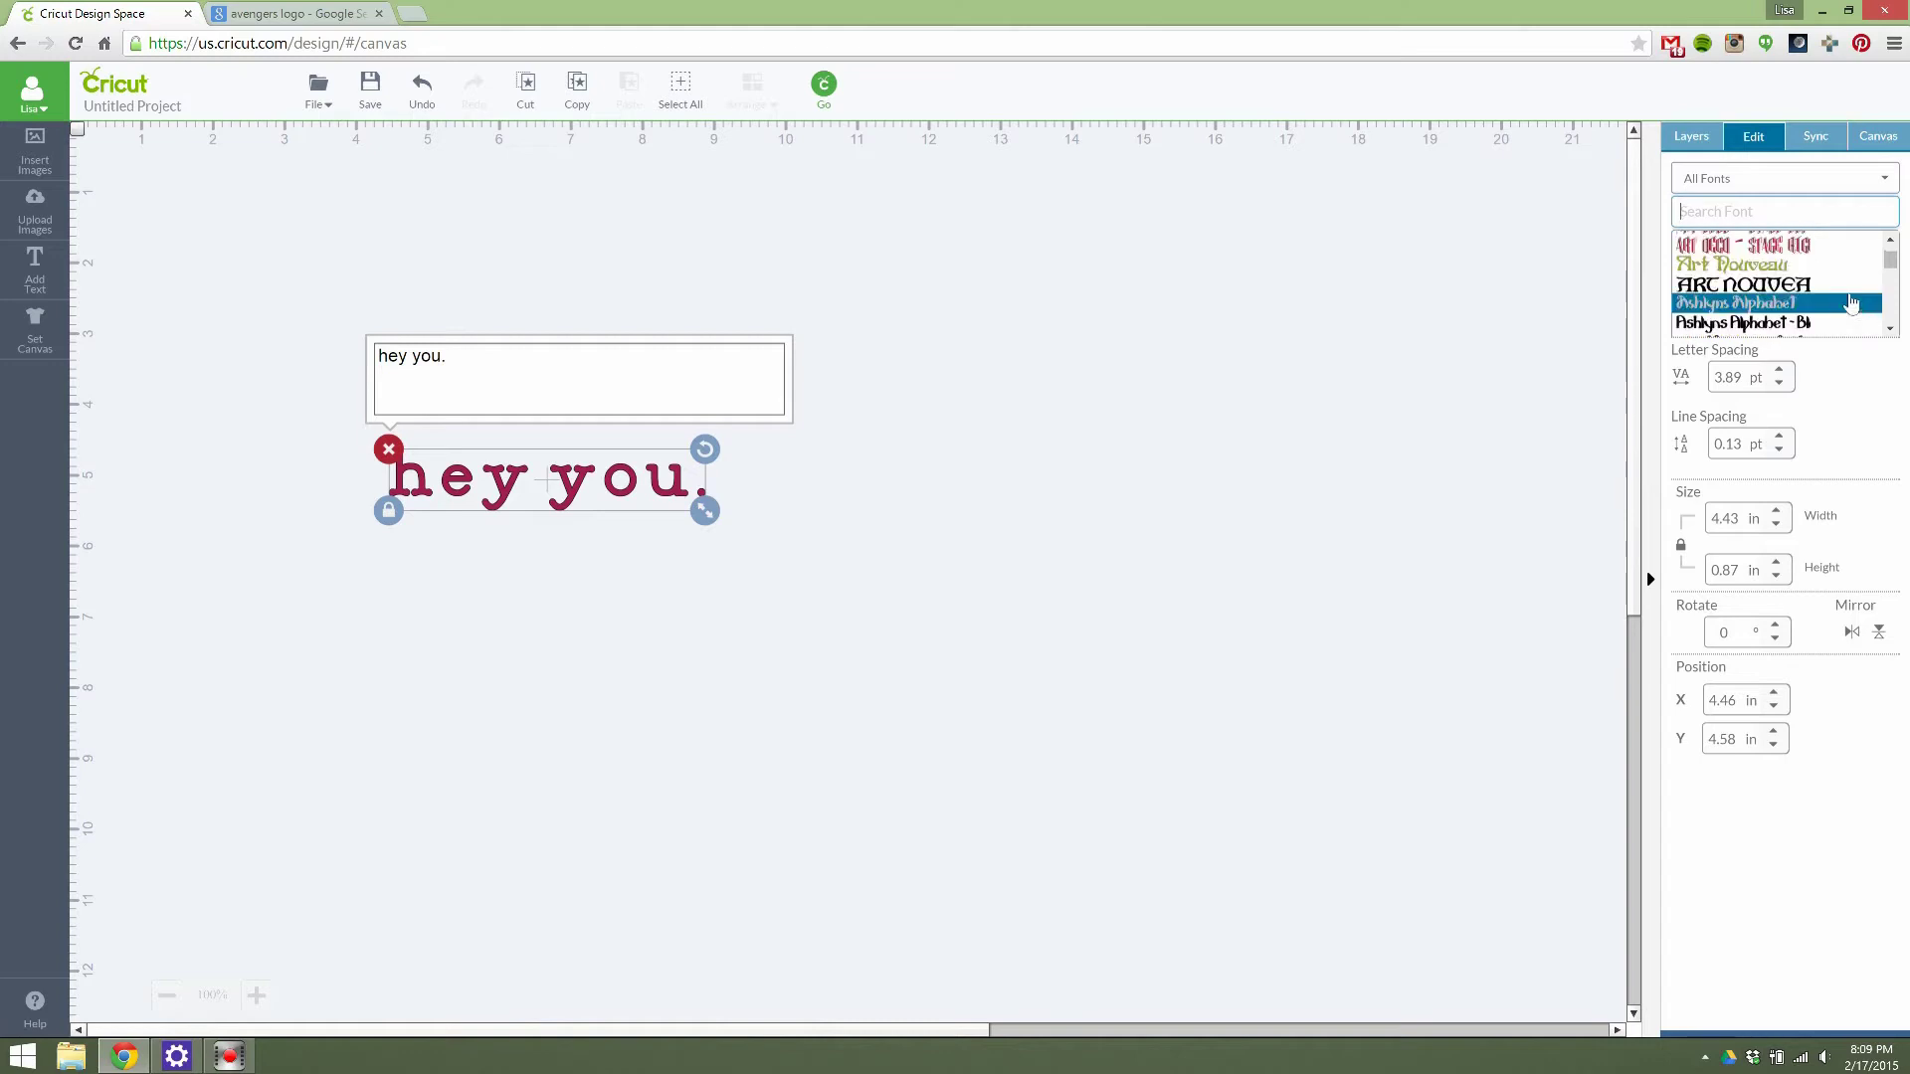
{"action": "scroll", "coordinate": [1856, 303], "scroll_direction": "down", "scroll_amount": 6}
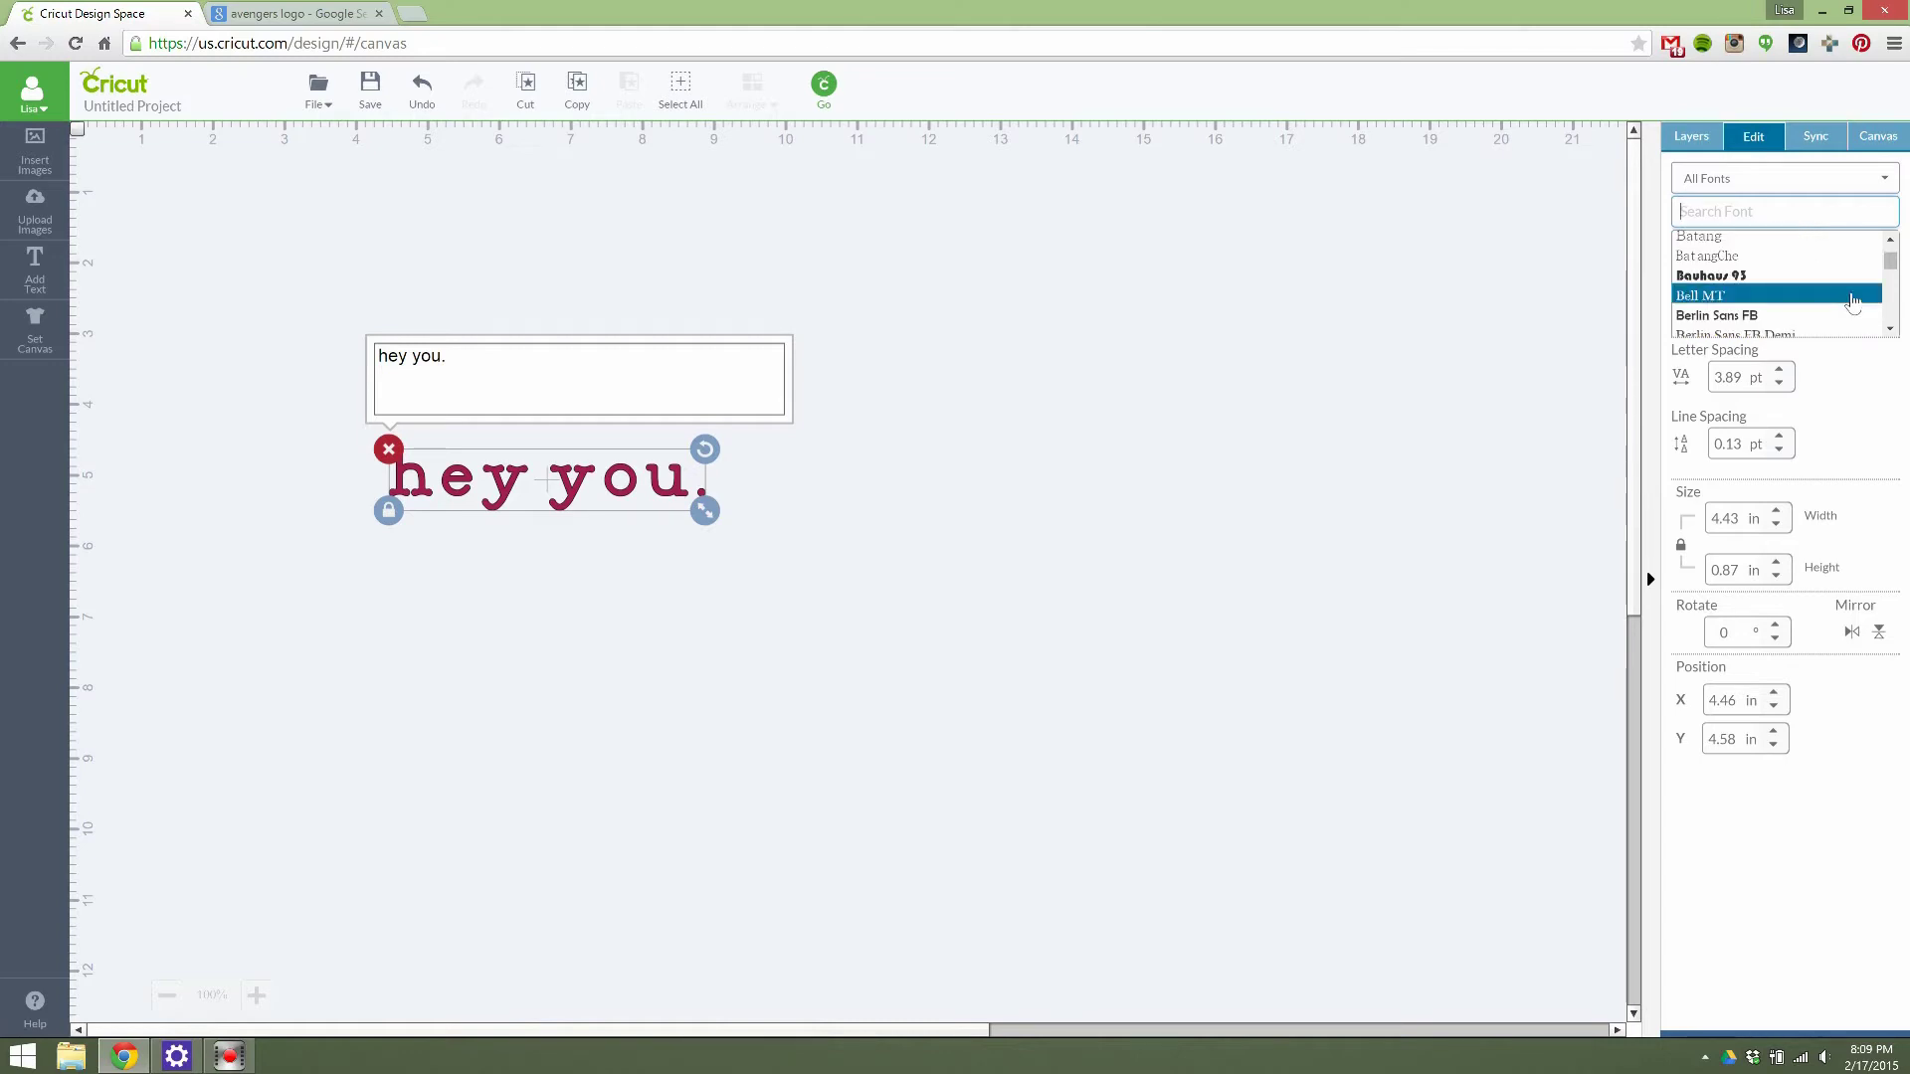
{"action": "scroll", "coordinate": [1850, 299], "scroll_direction": "up", "scroll_amount": 3}
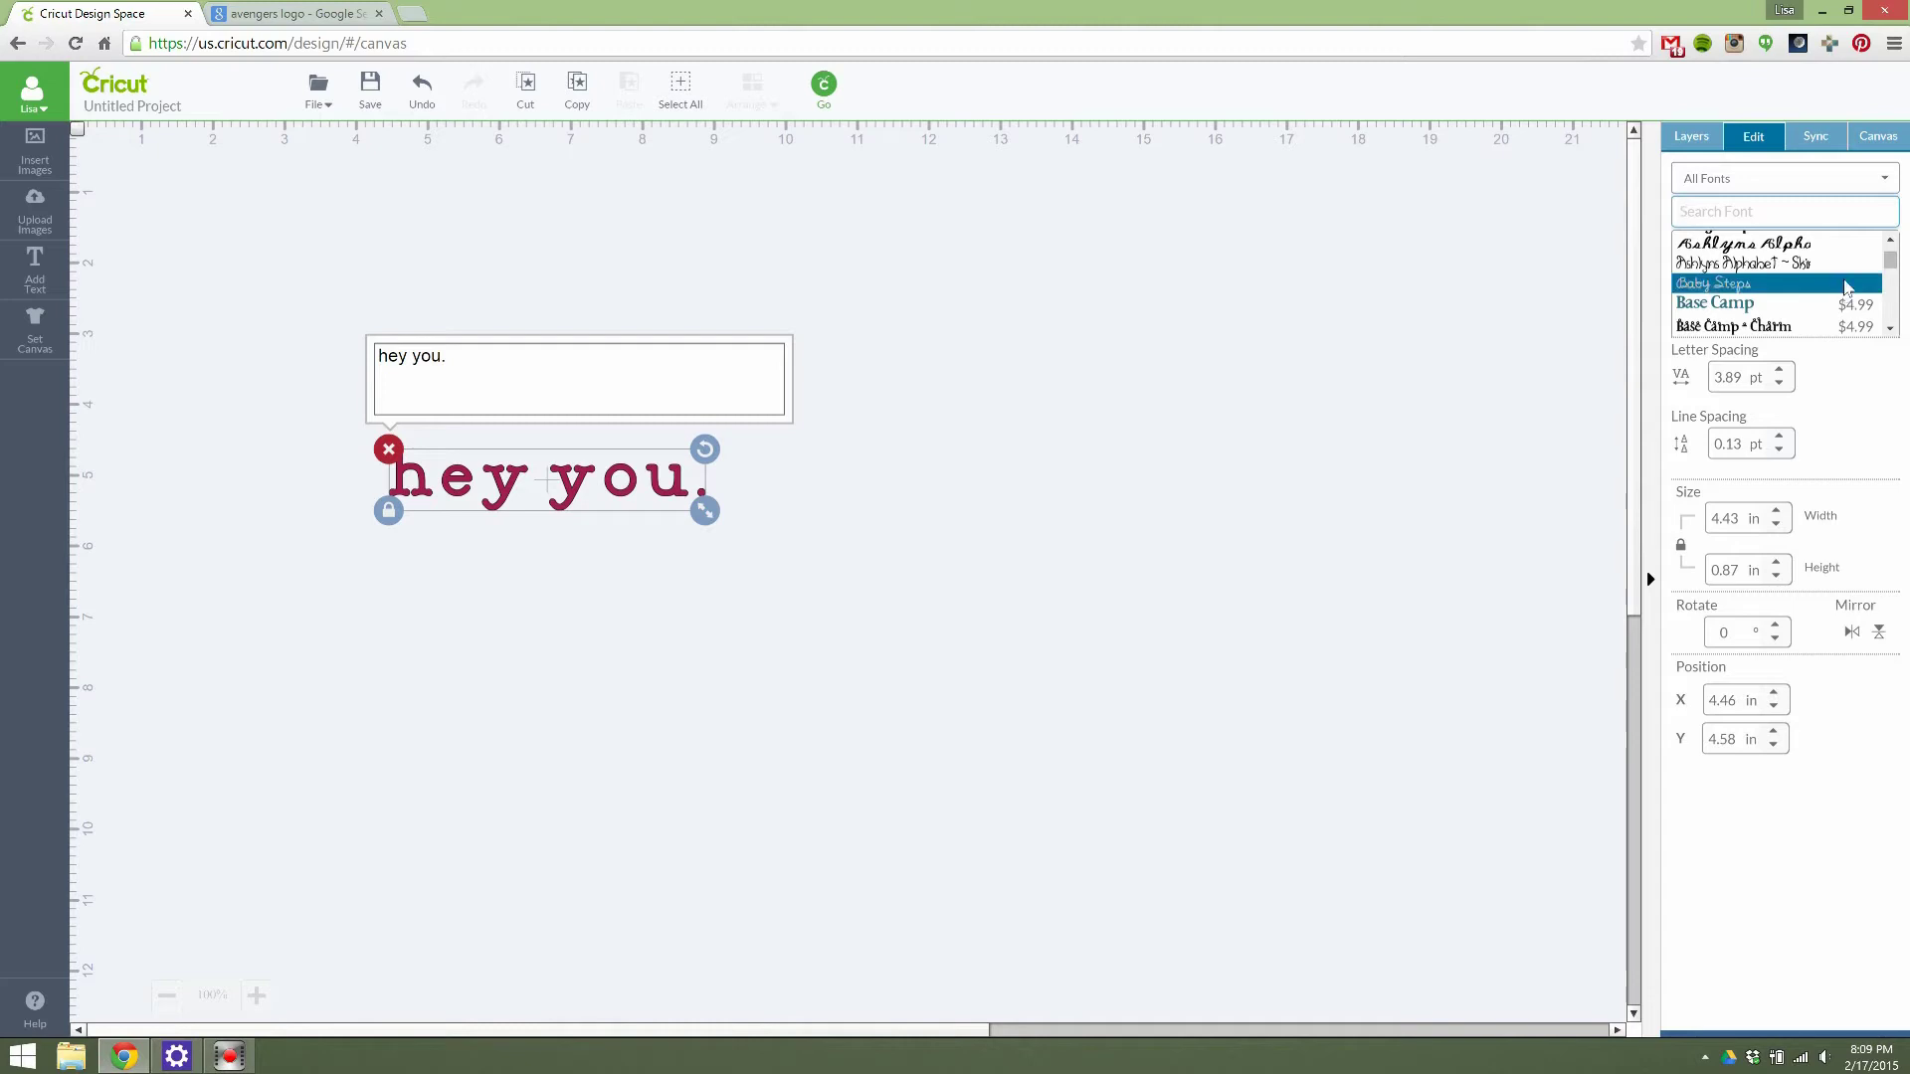
{"action": "left_click", "coordinate": [1845, 287]}
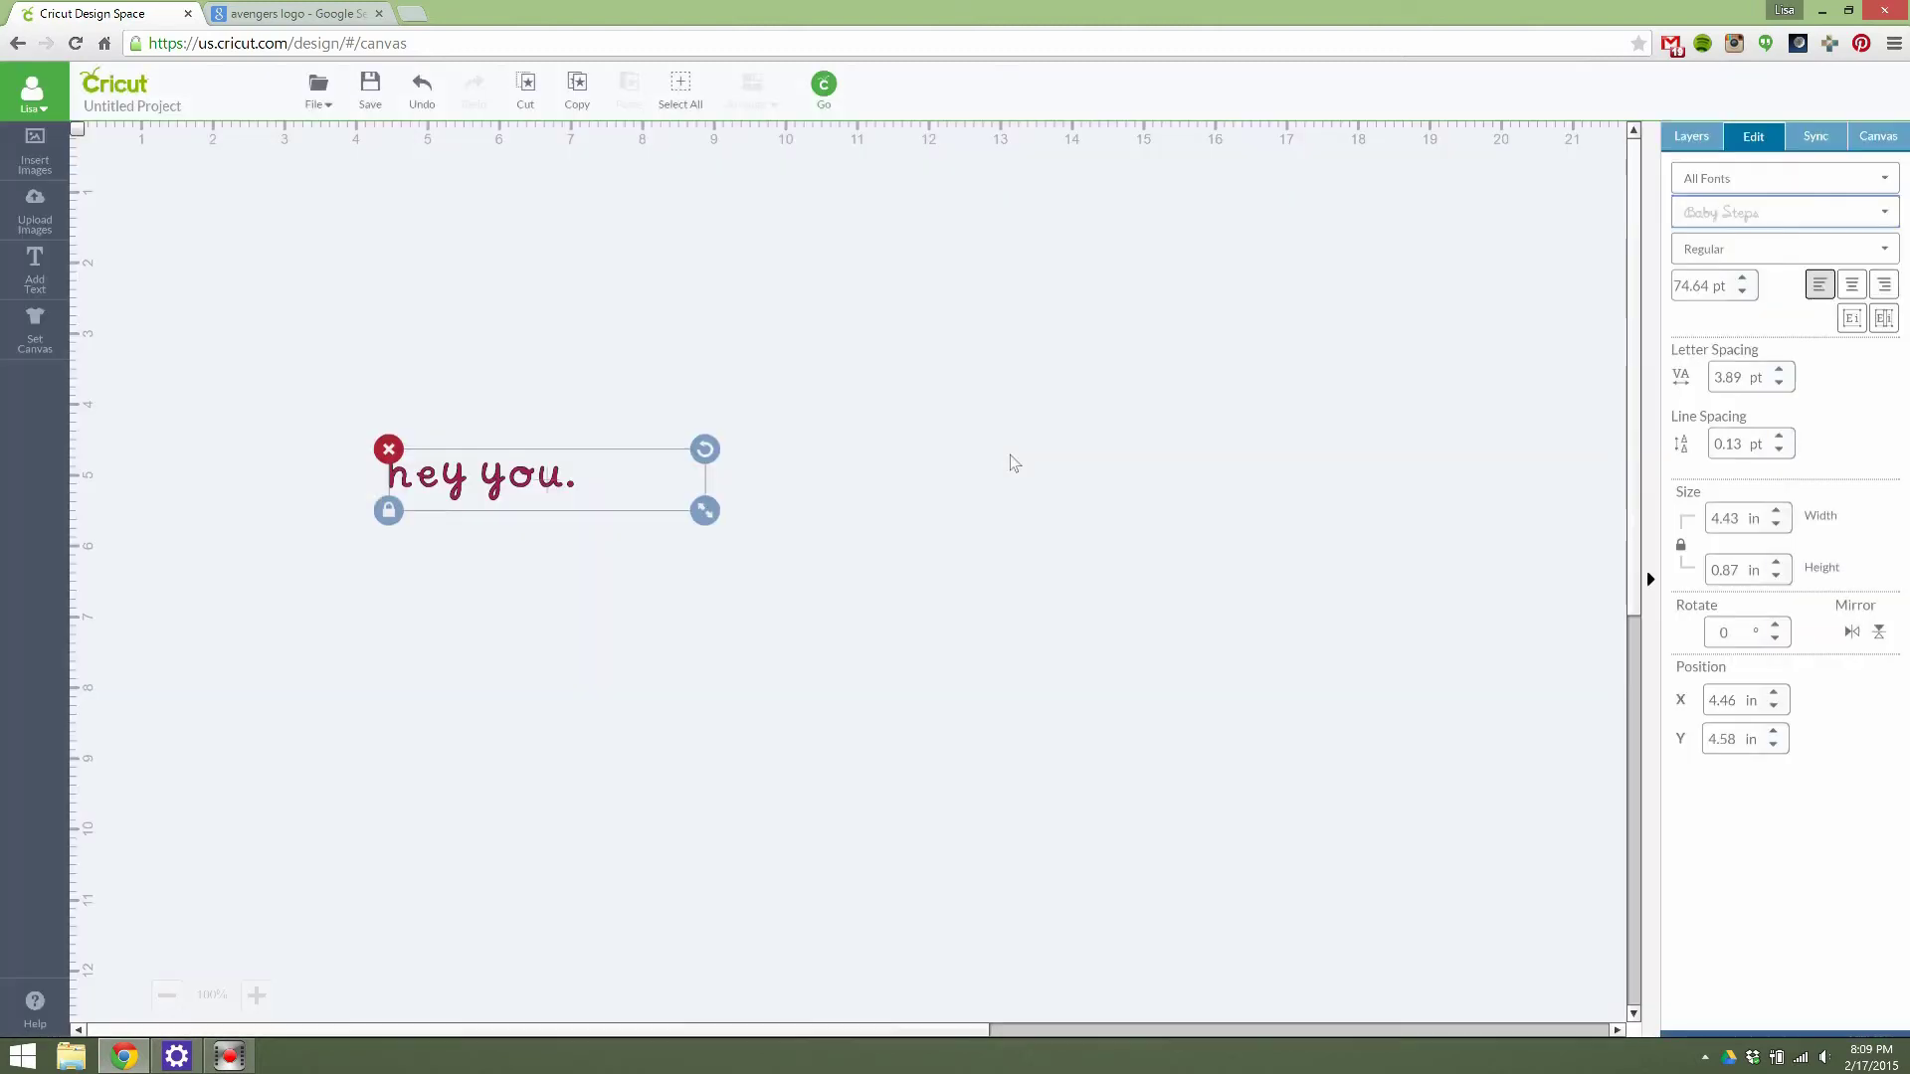
Step: Resize the text to about 7.25 in wide by 1.99 in tall (209.2 pt)
{"action": "left_click_drag", "start_coordinate": [575, 510], "coordinate": [1016, 579]}
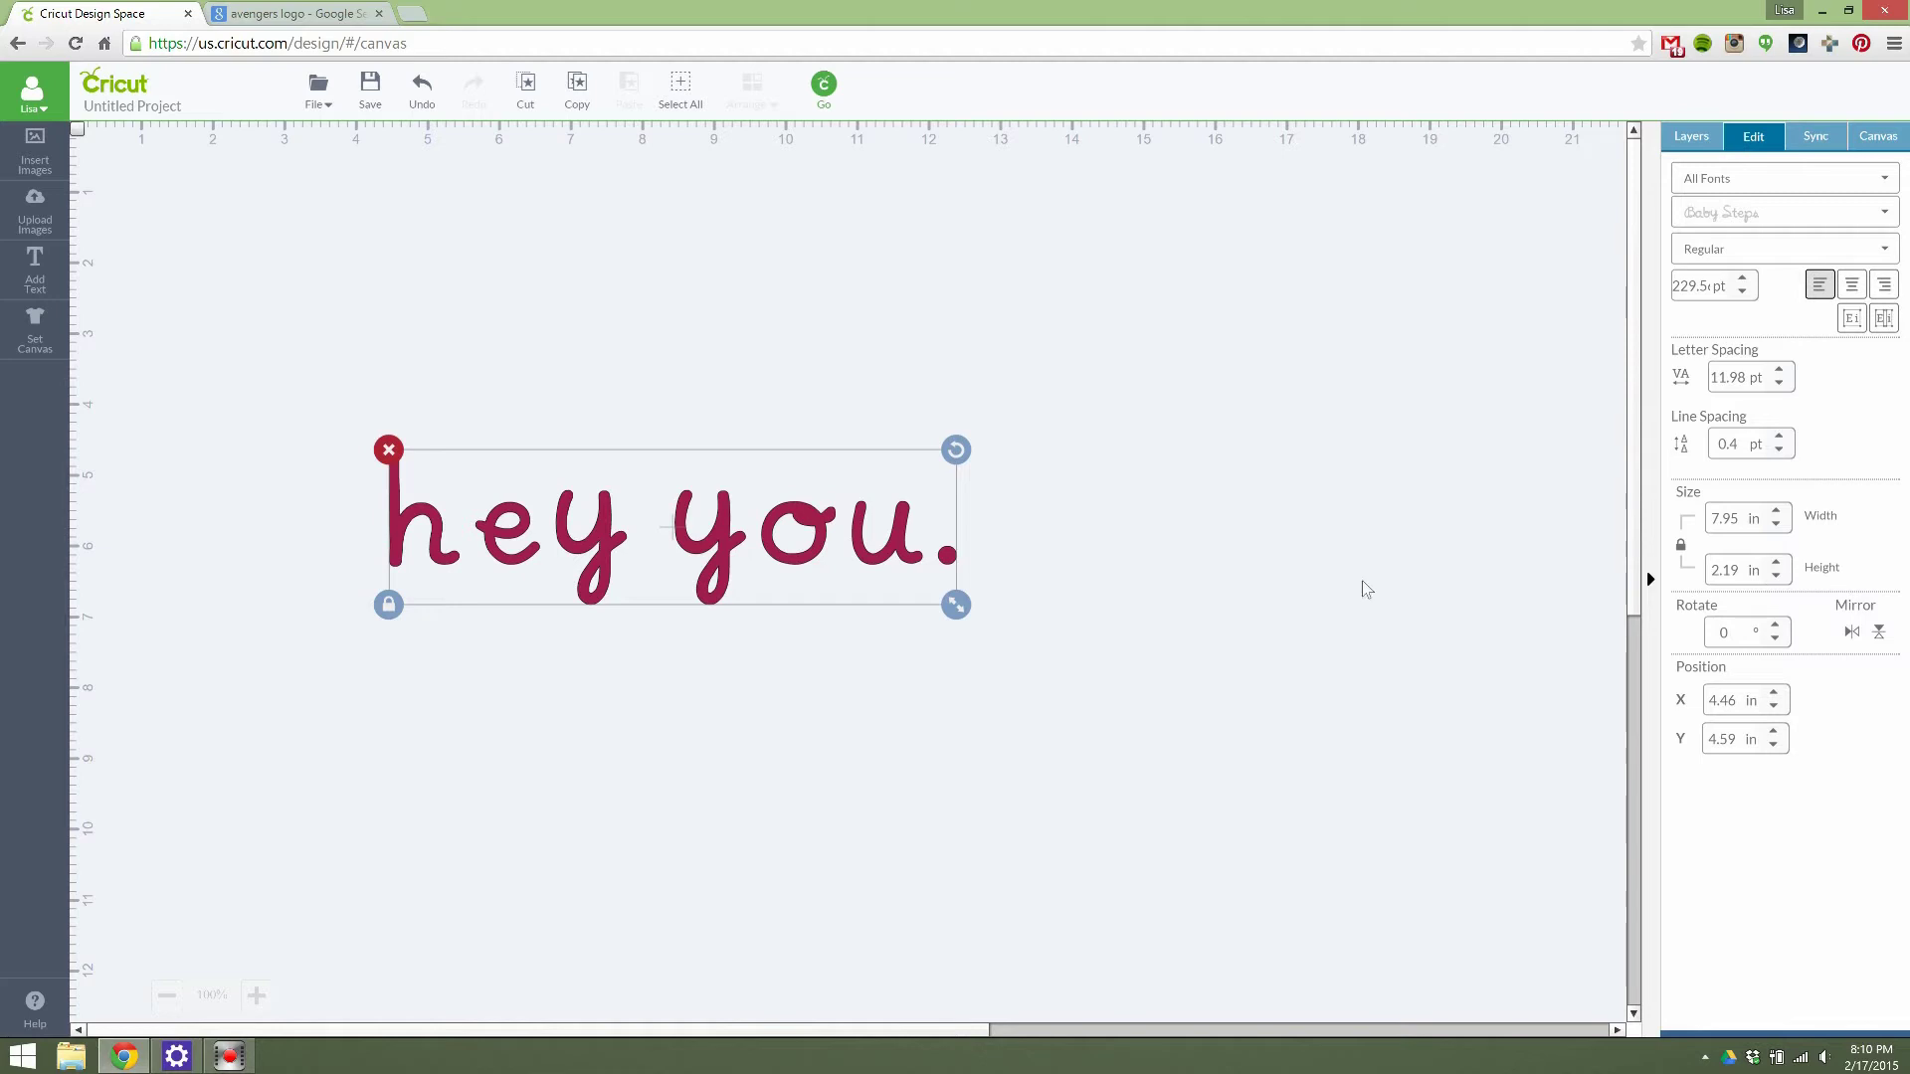
{"action": "left_click_drag", "start_coordinate": [957, 606], "coordinate": [943, 603]}
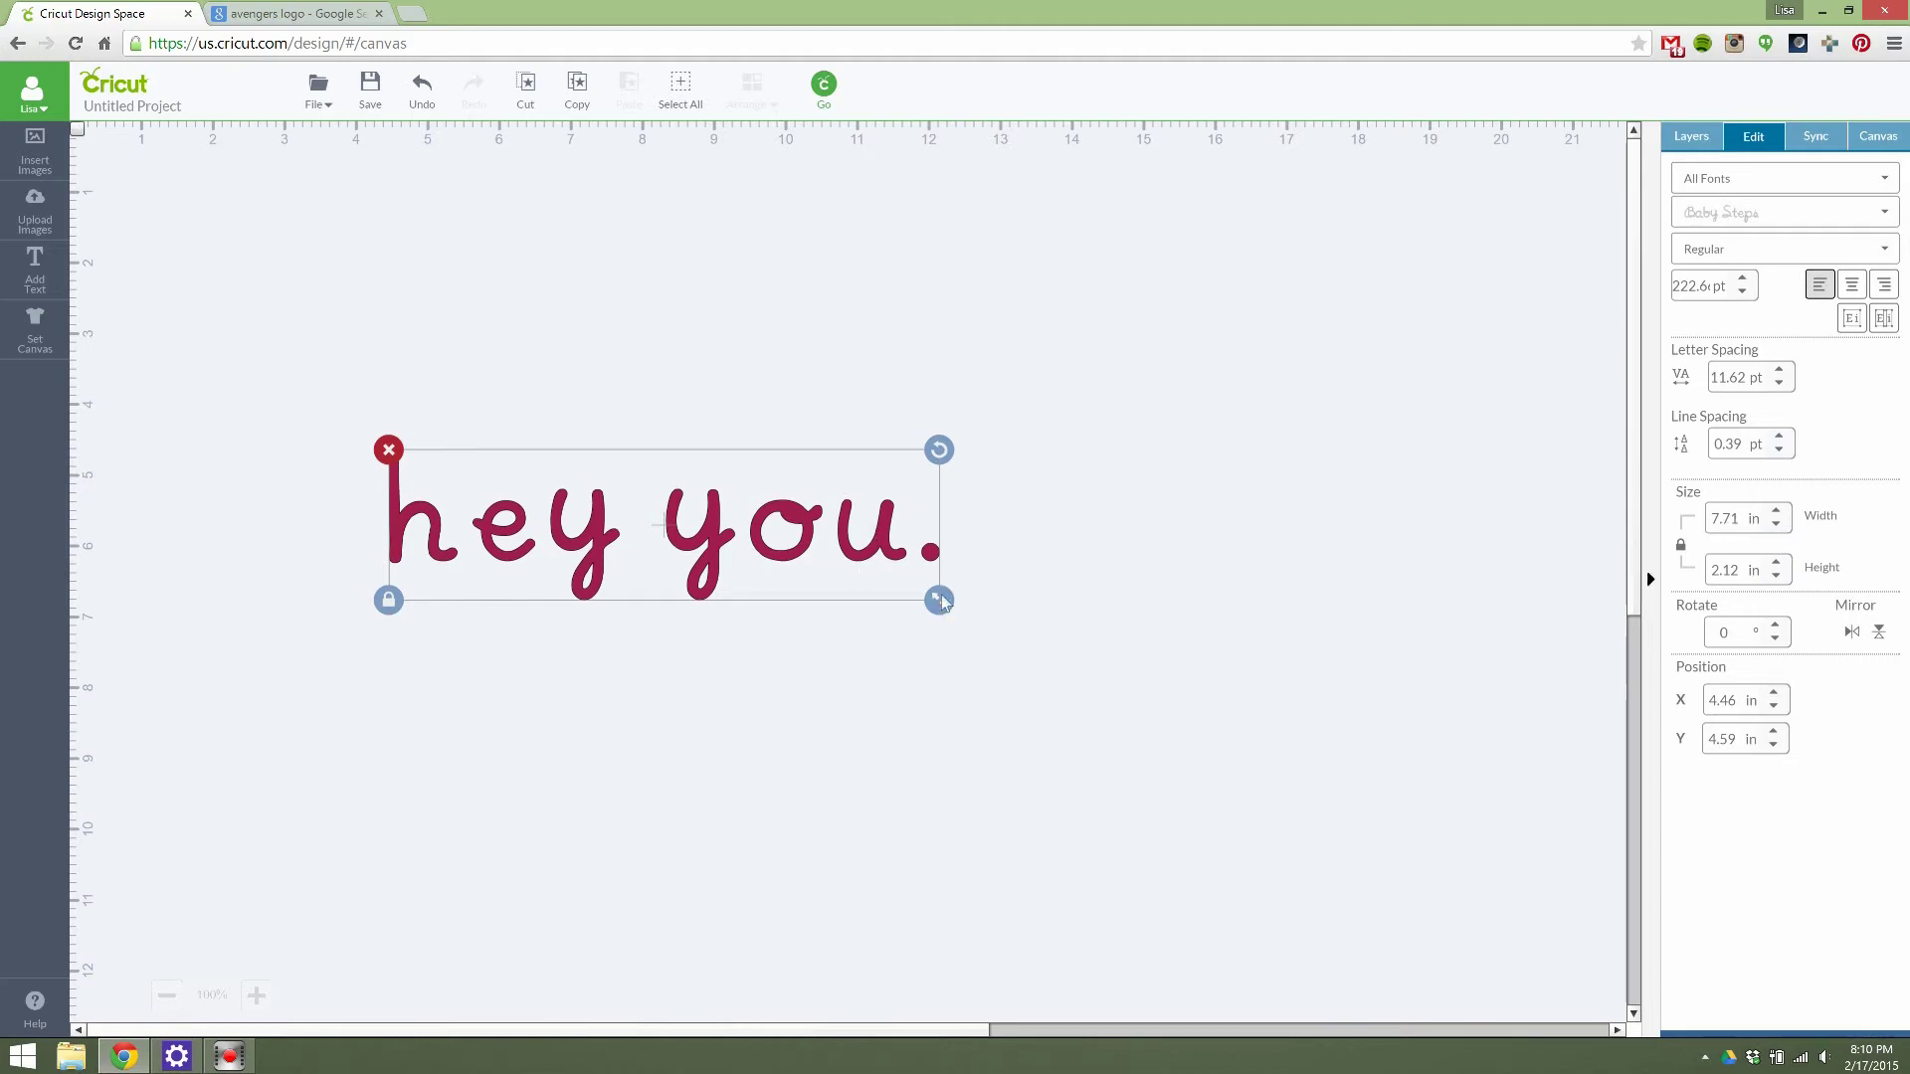
{"action": "mouse_move", "coordinate": [927, 589]}
{"action": "left_mouse_down"}
{"action": "mouse_move", "coordinate": [870, 575]}
{"action": "mouse_move", "coordinate": [928, 594]}
{"action": "left_mouse_up"}
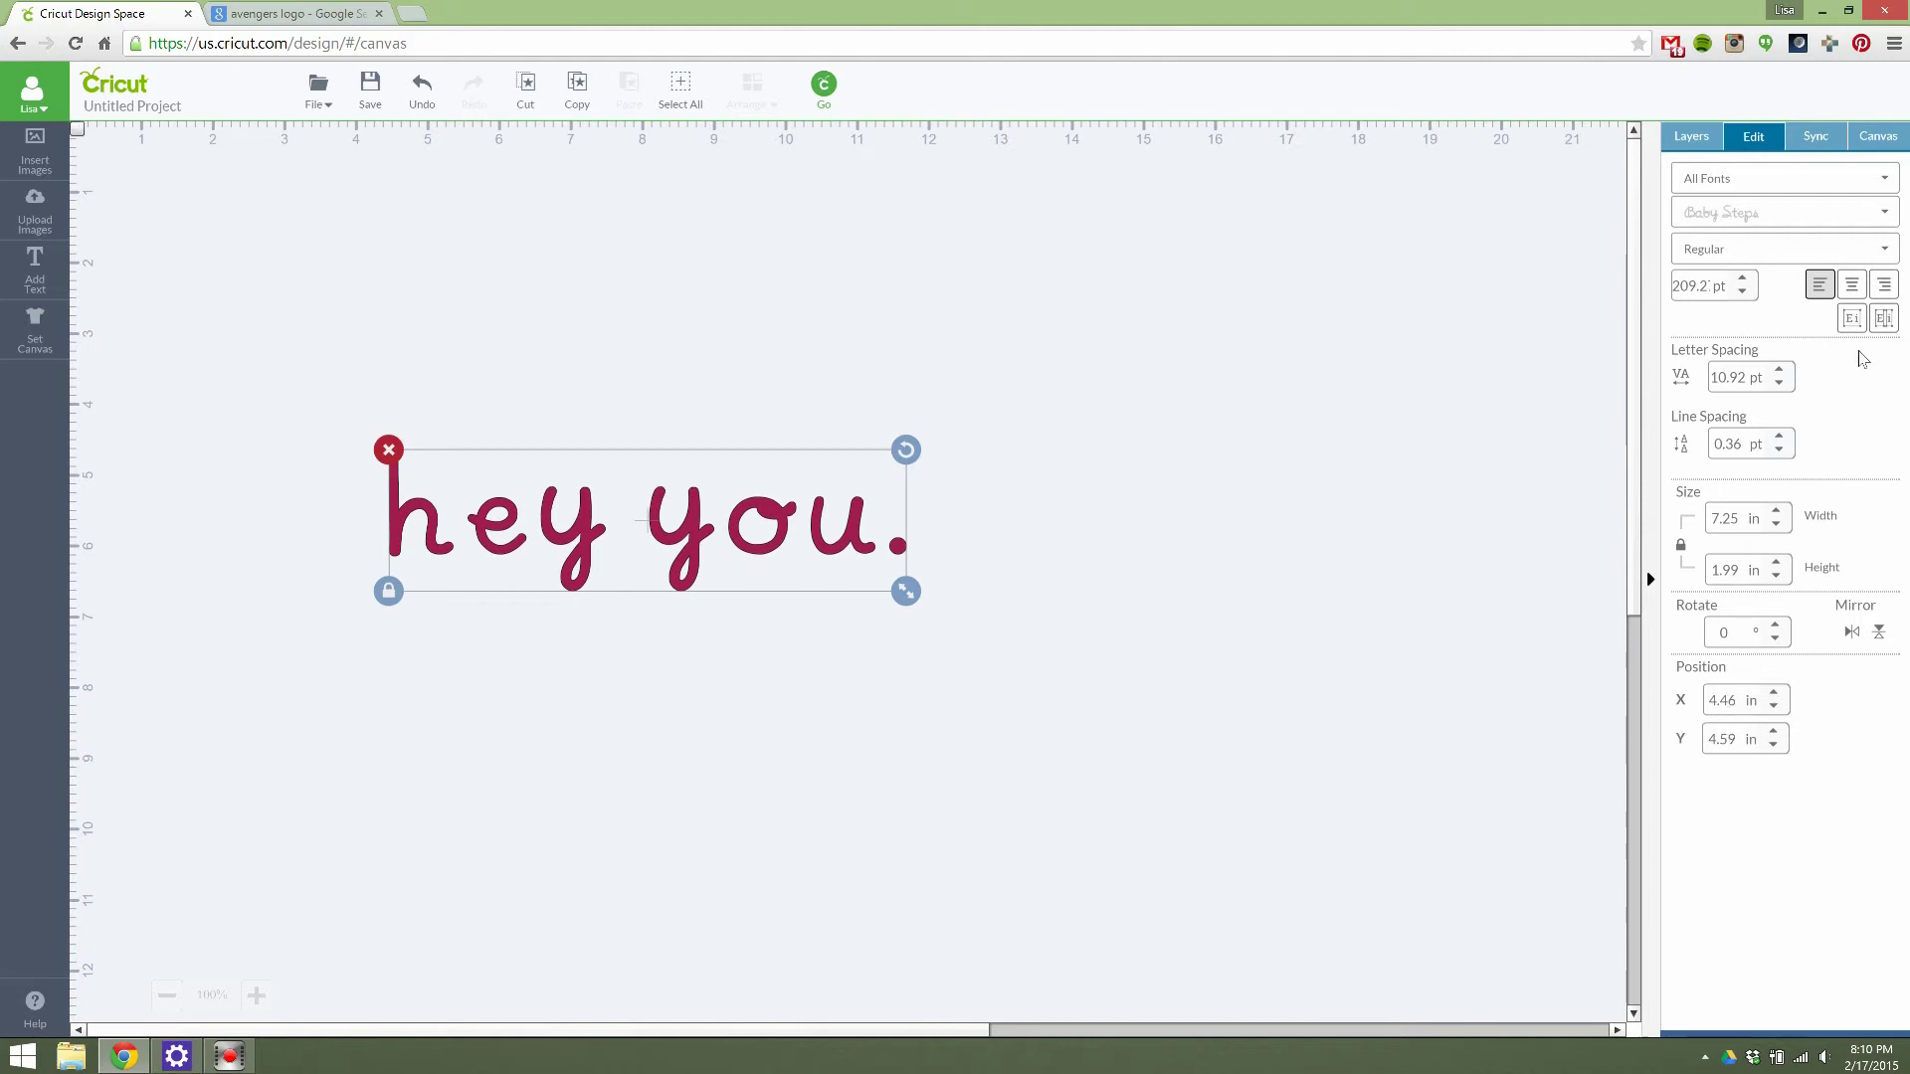
Step: Tighten the letter spacing to 6.92 pt
{"action": "left_click", "coordinate": [1779, 384]}
{"action": "left_click", "coordinate": [1780, 384]}
{"action": "left_click", "coordinate": [1779, 384]}
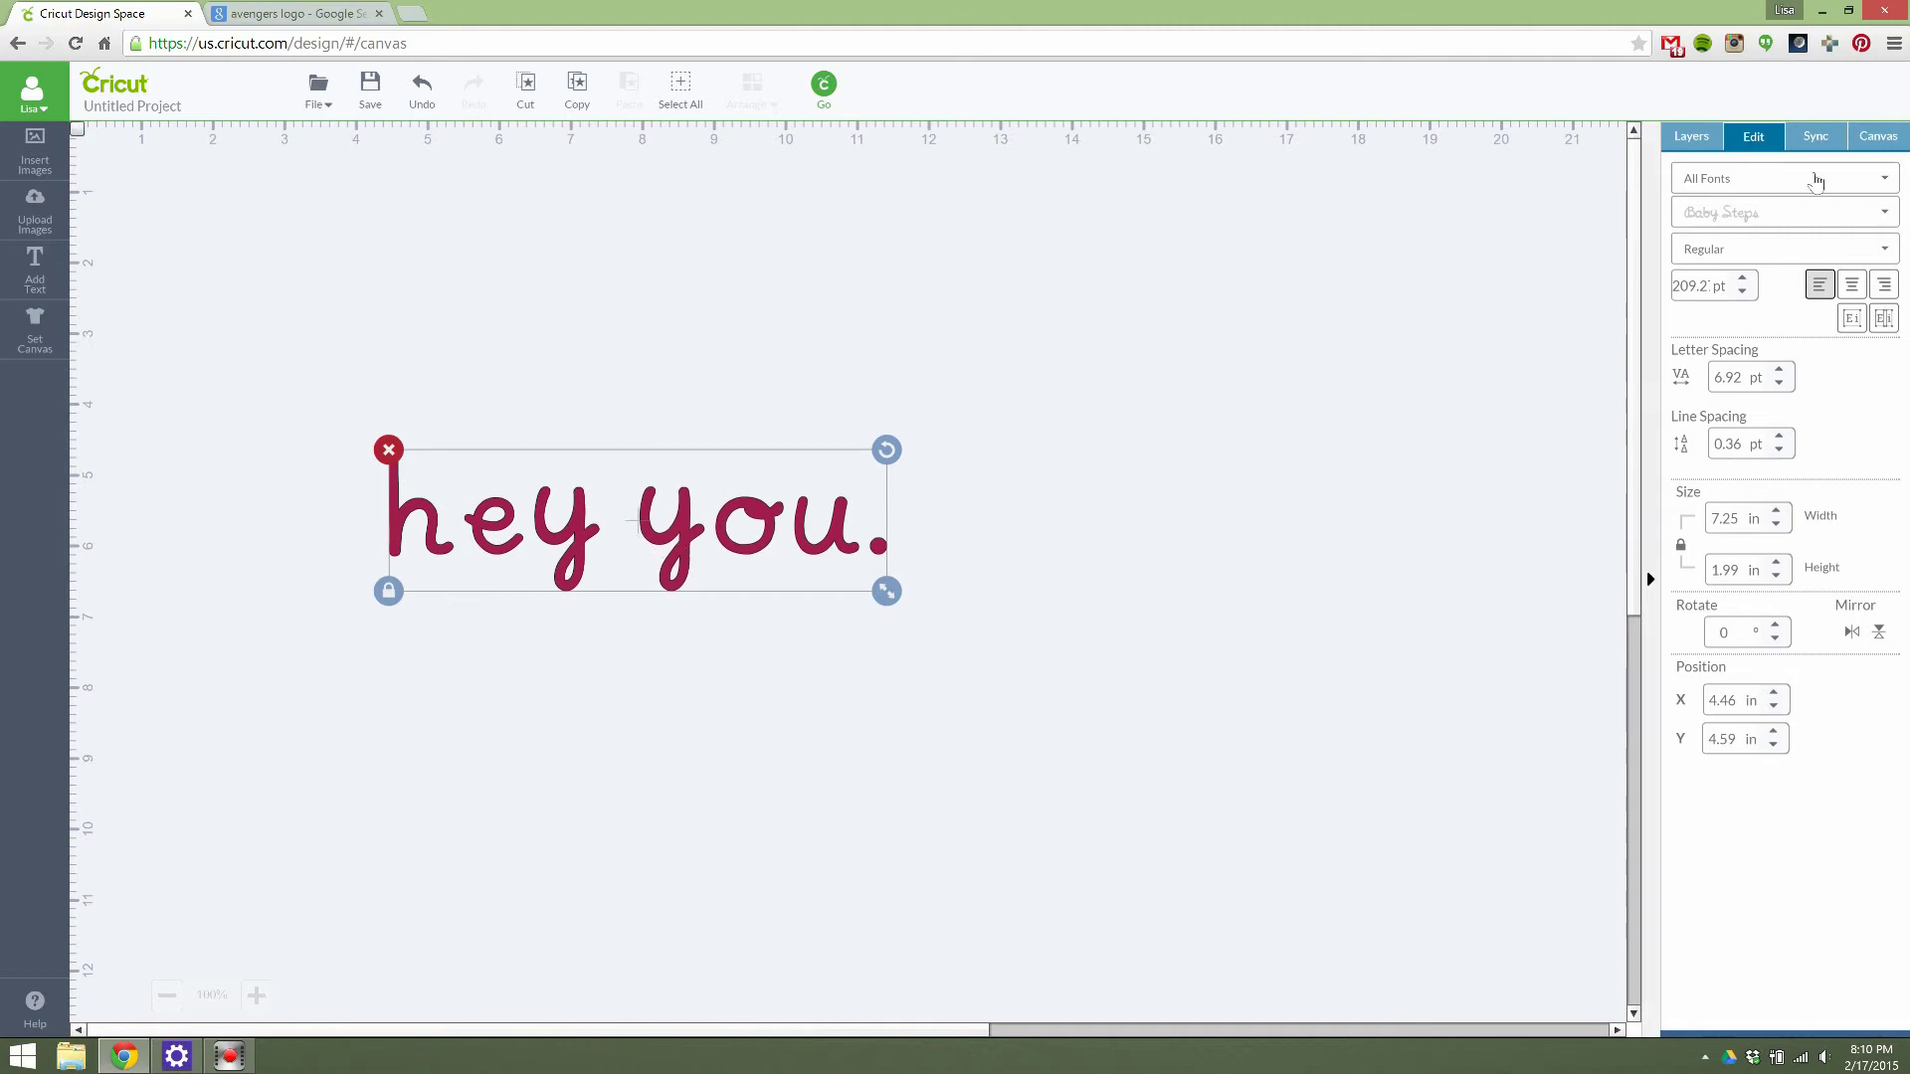
{"action": "left_click", "coordinate": [1759, 185]}
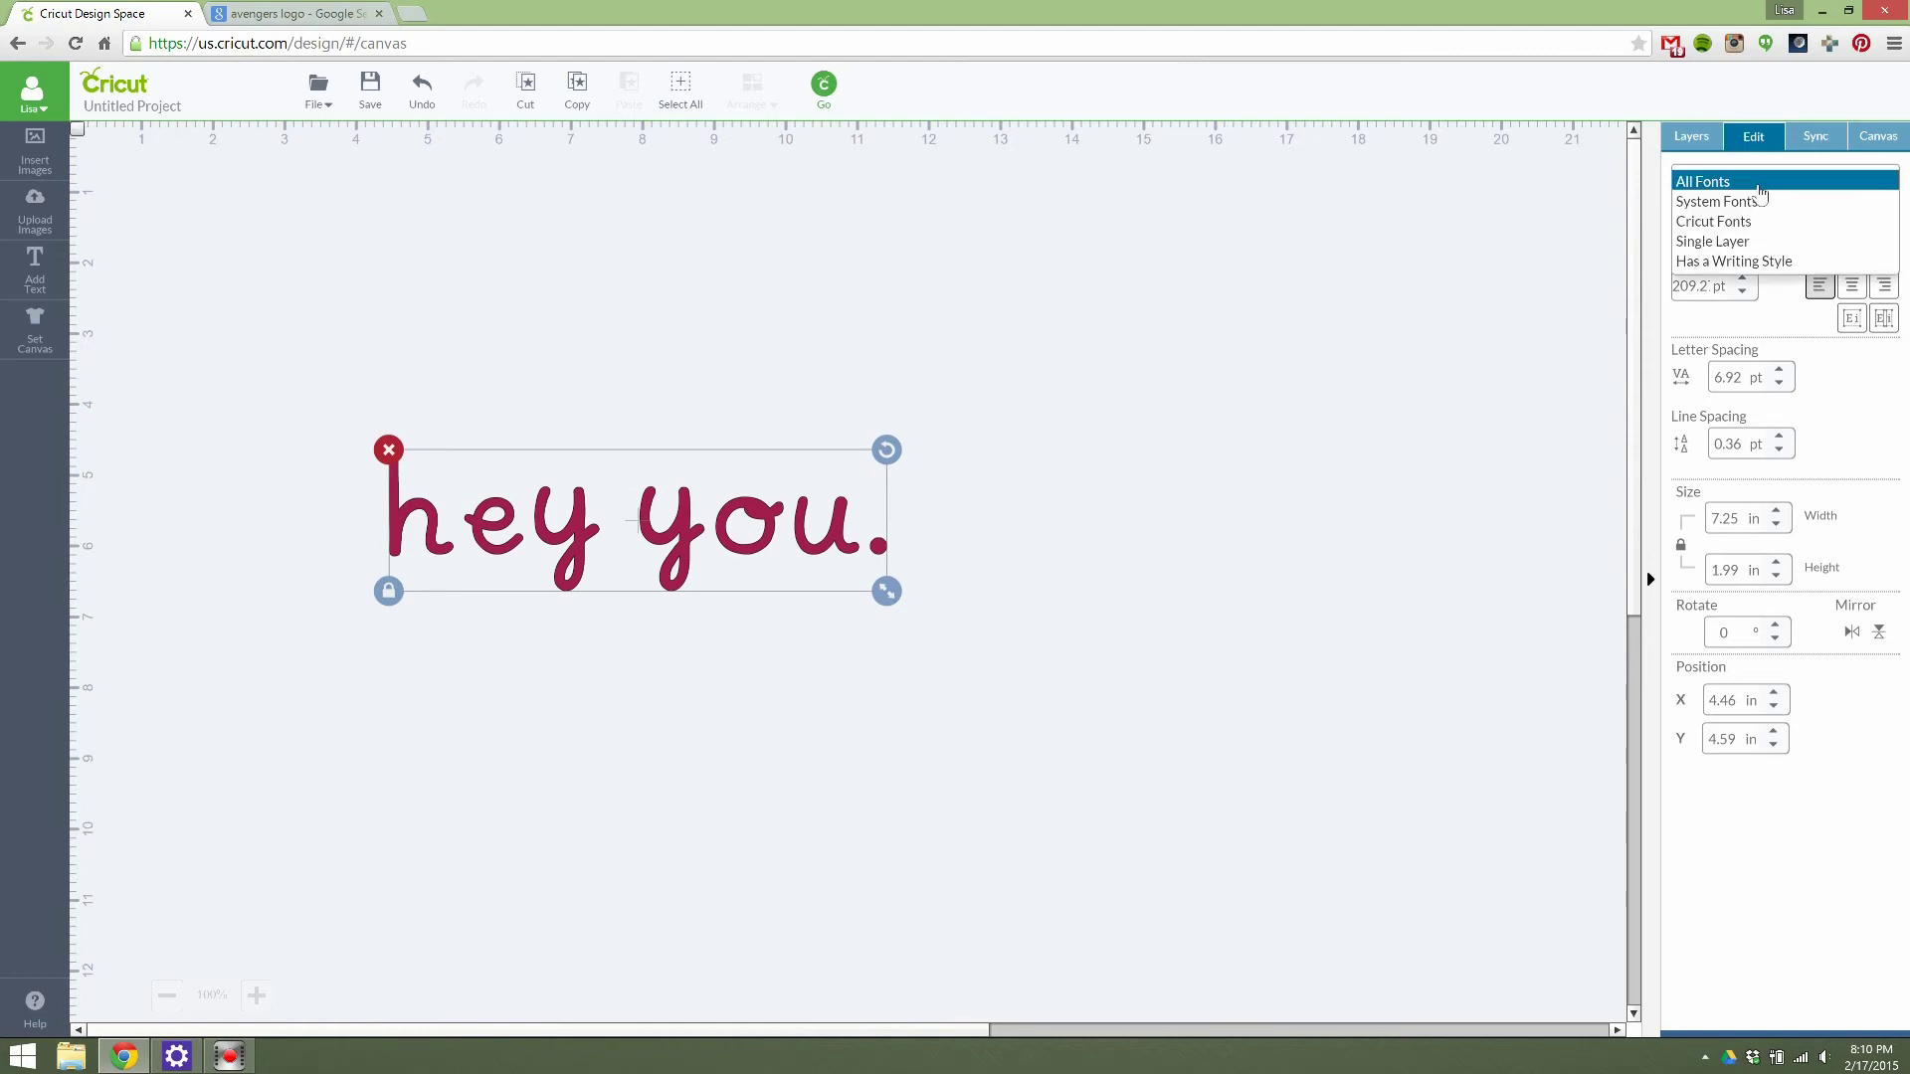
Step: Filter fonts to 'Has a Writing Style' and apply Tear Drop to 'hey you.'
{"action": "left_click", "coordinate": [1803, 263]}
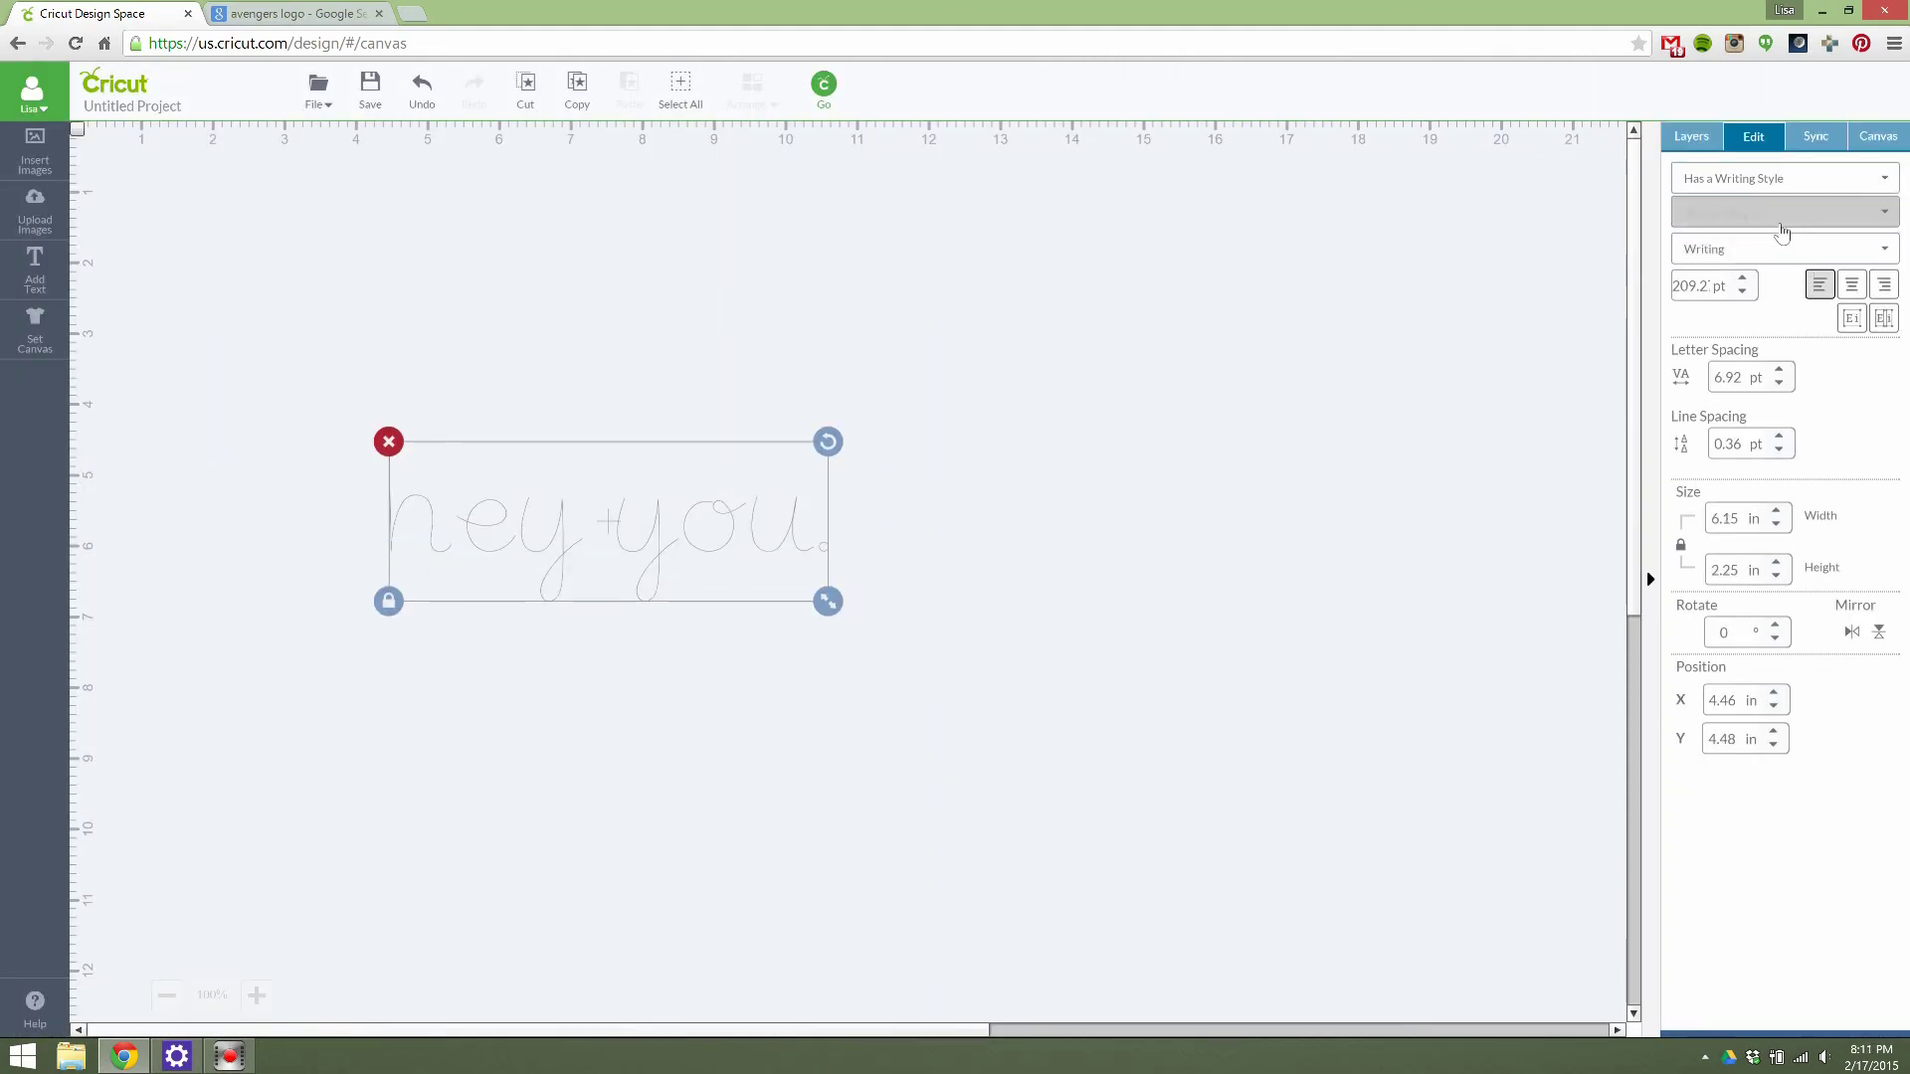
{"action": "left_click", "coordinate": [1822, 217]}
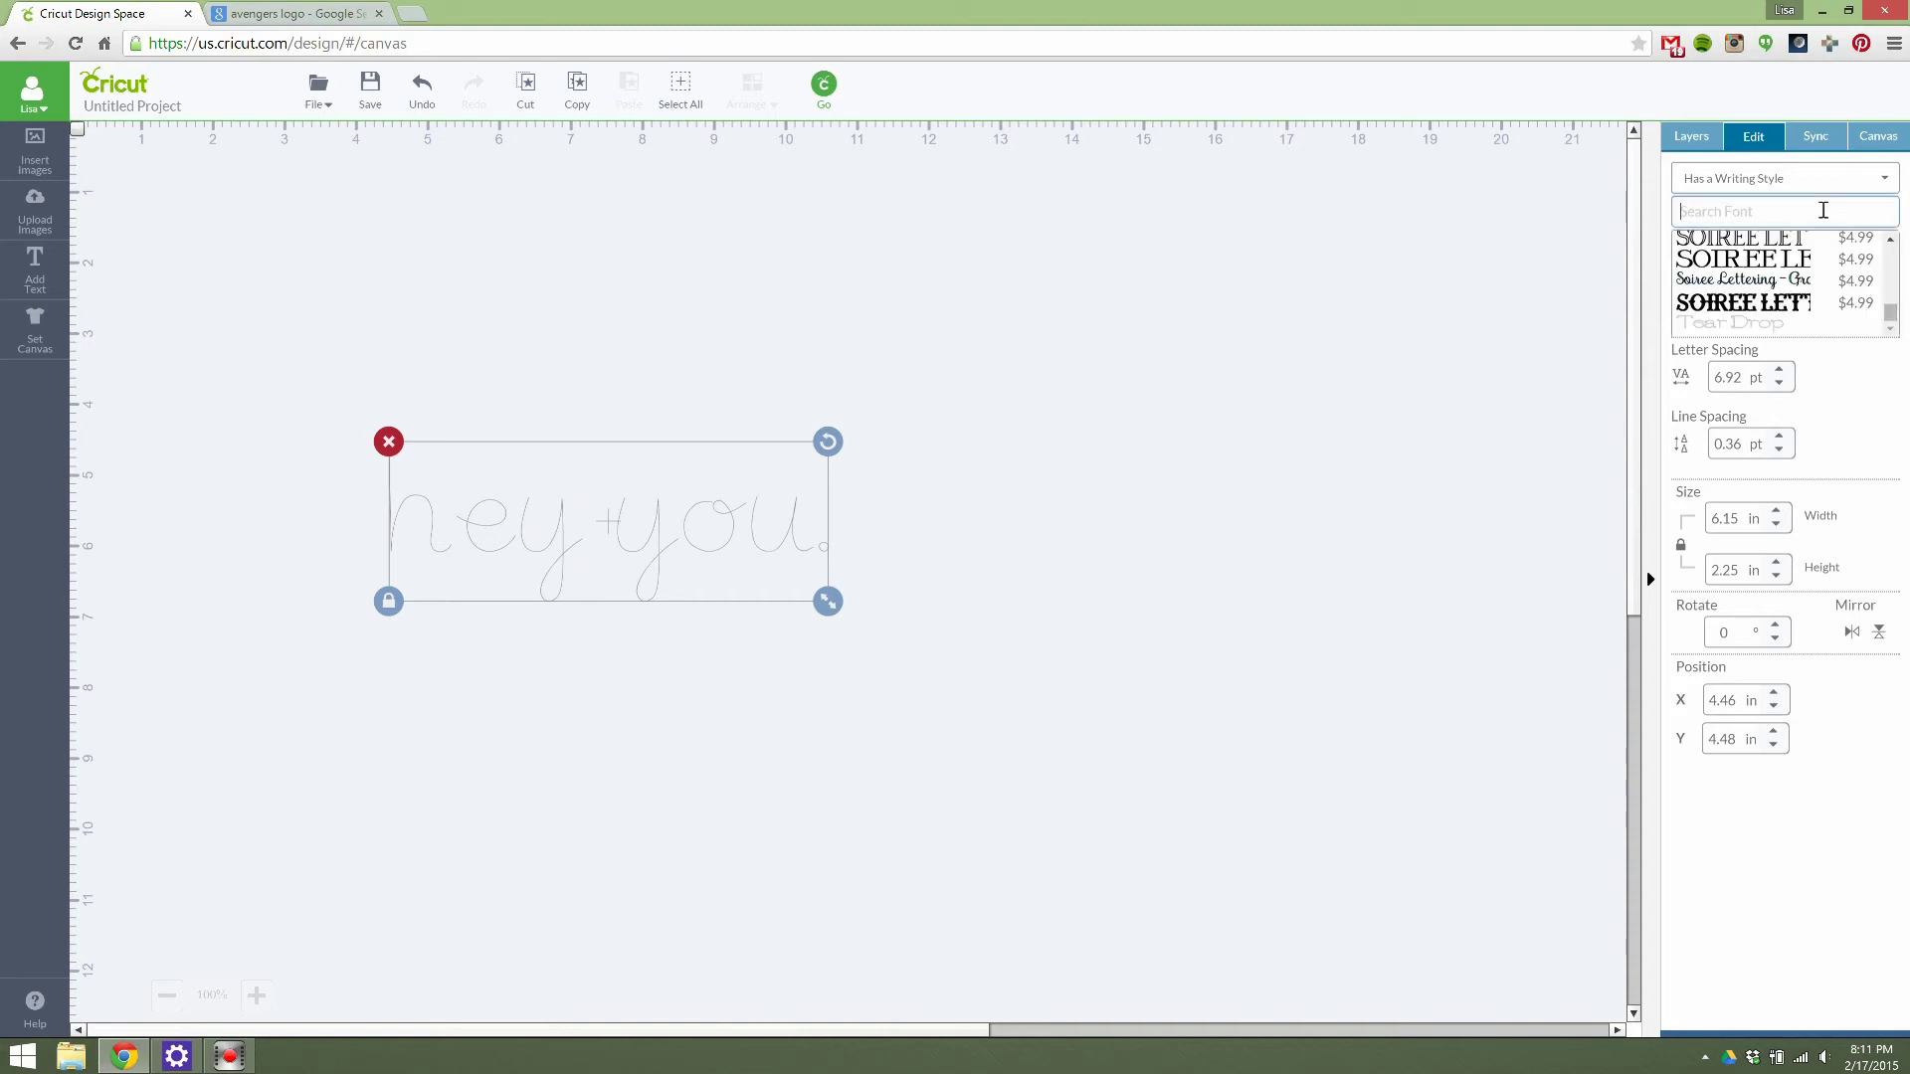
{"action": "scroll", "coordinate": [1826, 296], "scroll_direction": "up", "scroll_amount": 15}
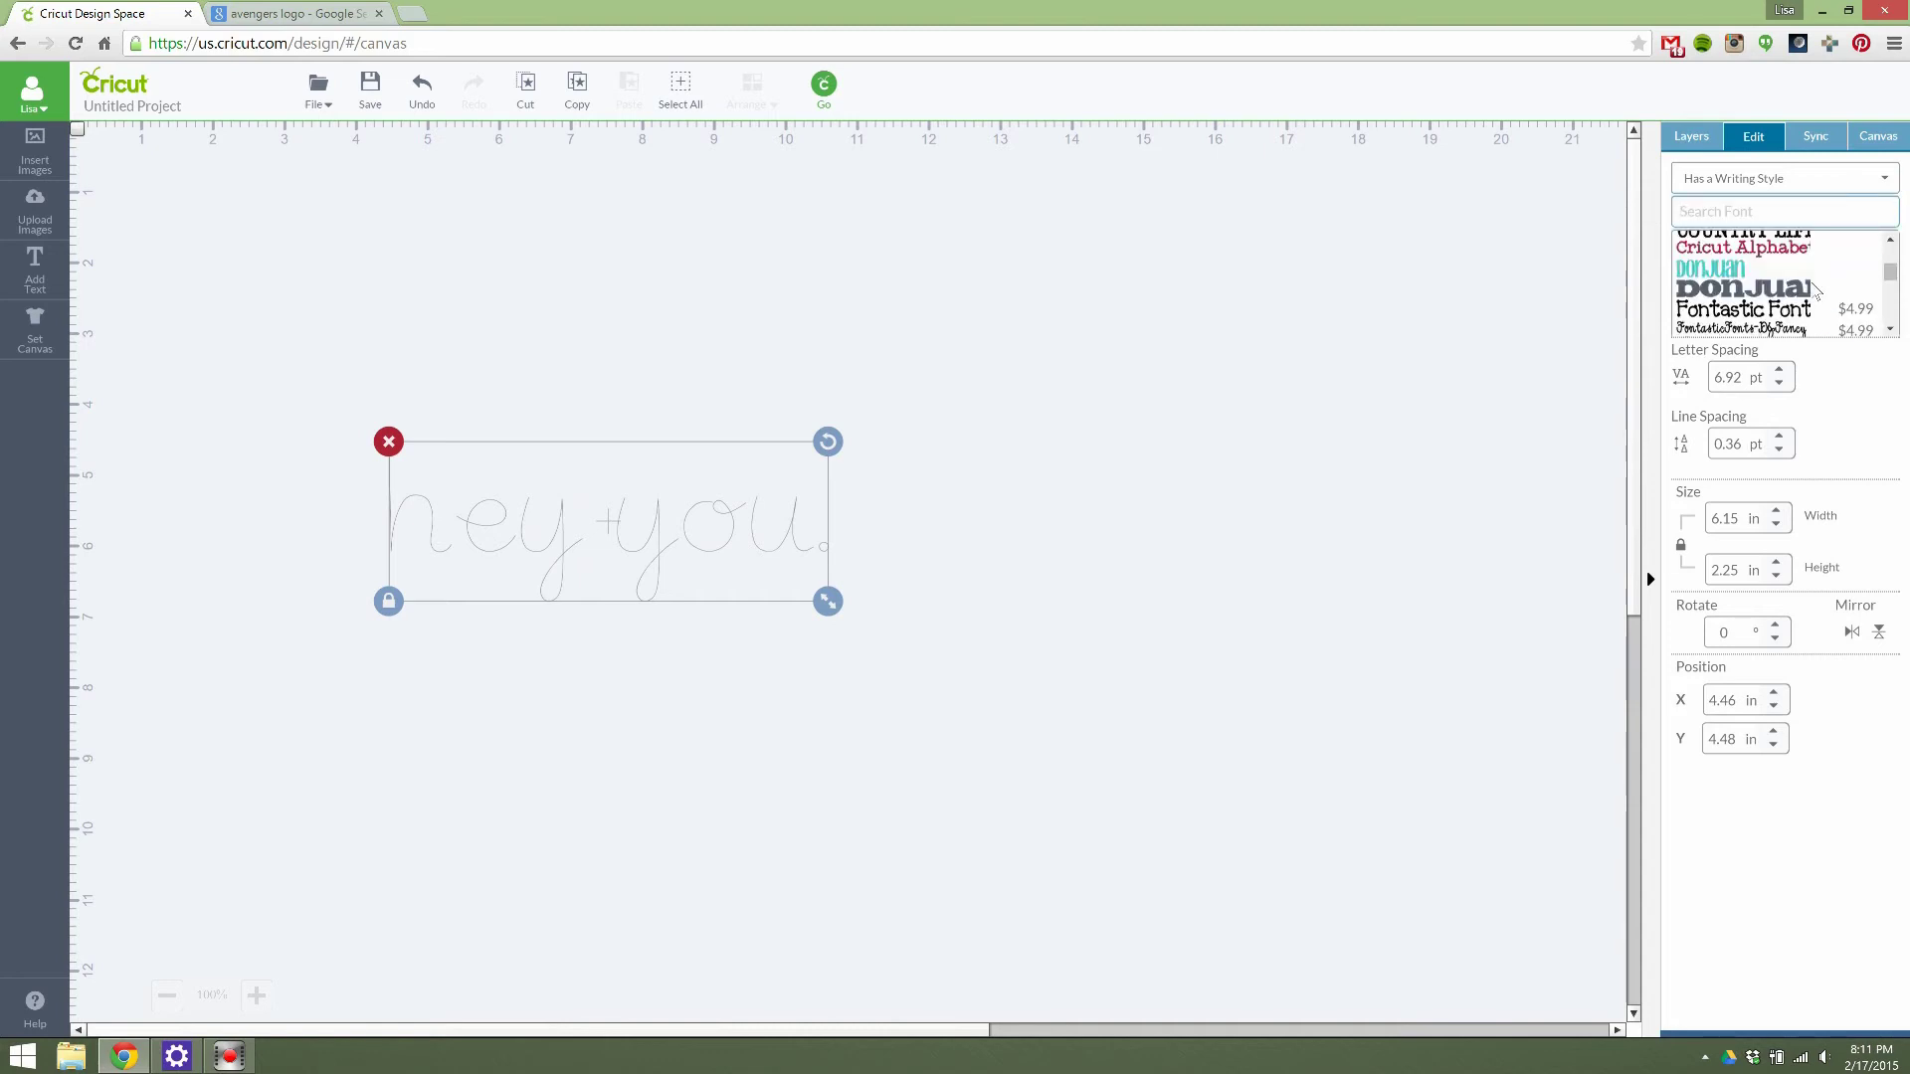
{"action": "scroll", "coordinate": [1814, 290], "scroll_direction": "down", "scroll_amount": 6}
{"action": "scroll", "coordinate": [1816, 289], "scroll_direction": "down", "scroll_amount": 5}
{"action": "scroll", "coordinate": [1816, 290], "scroll_direction": "down", "scroll_amount": 4}
{"action": "left_click", "coordinate": [1816, 282]}
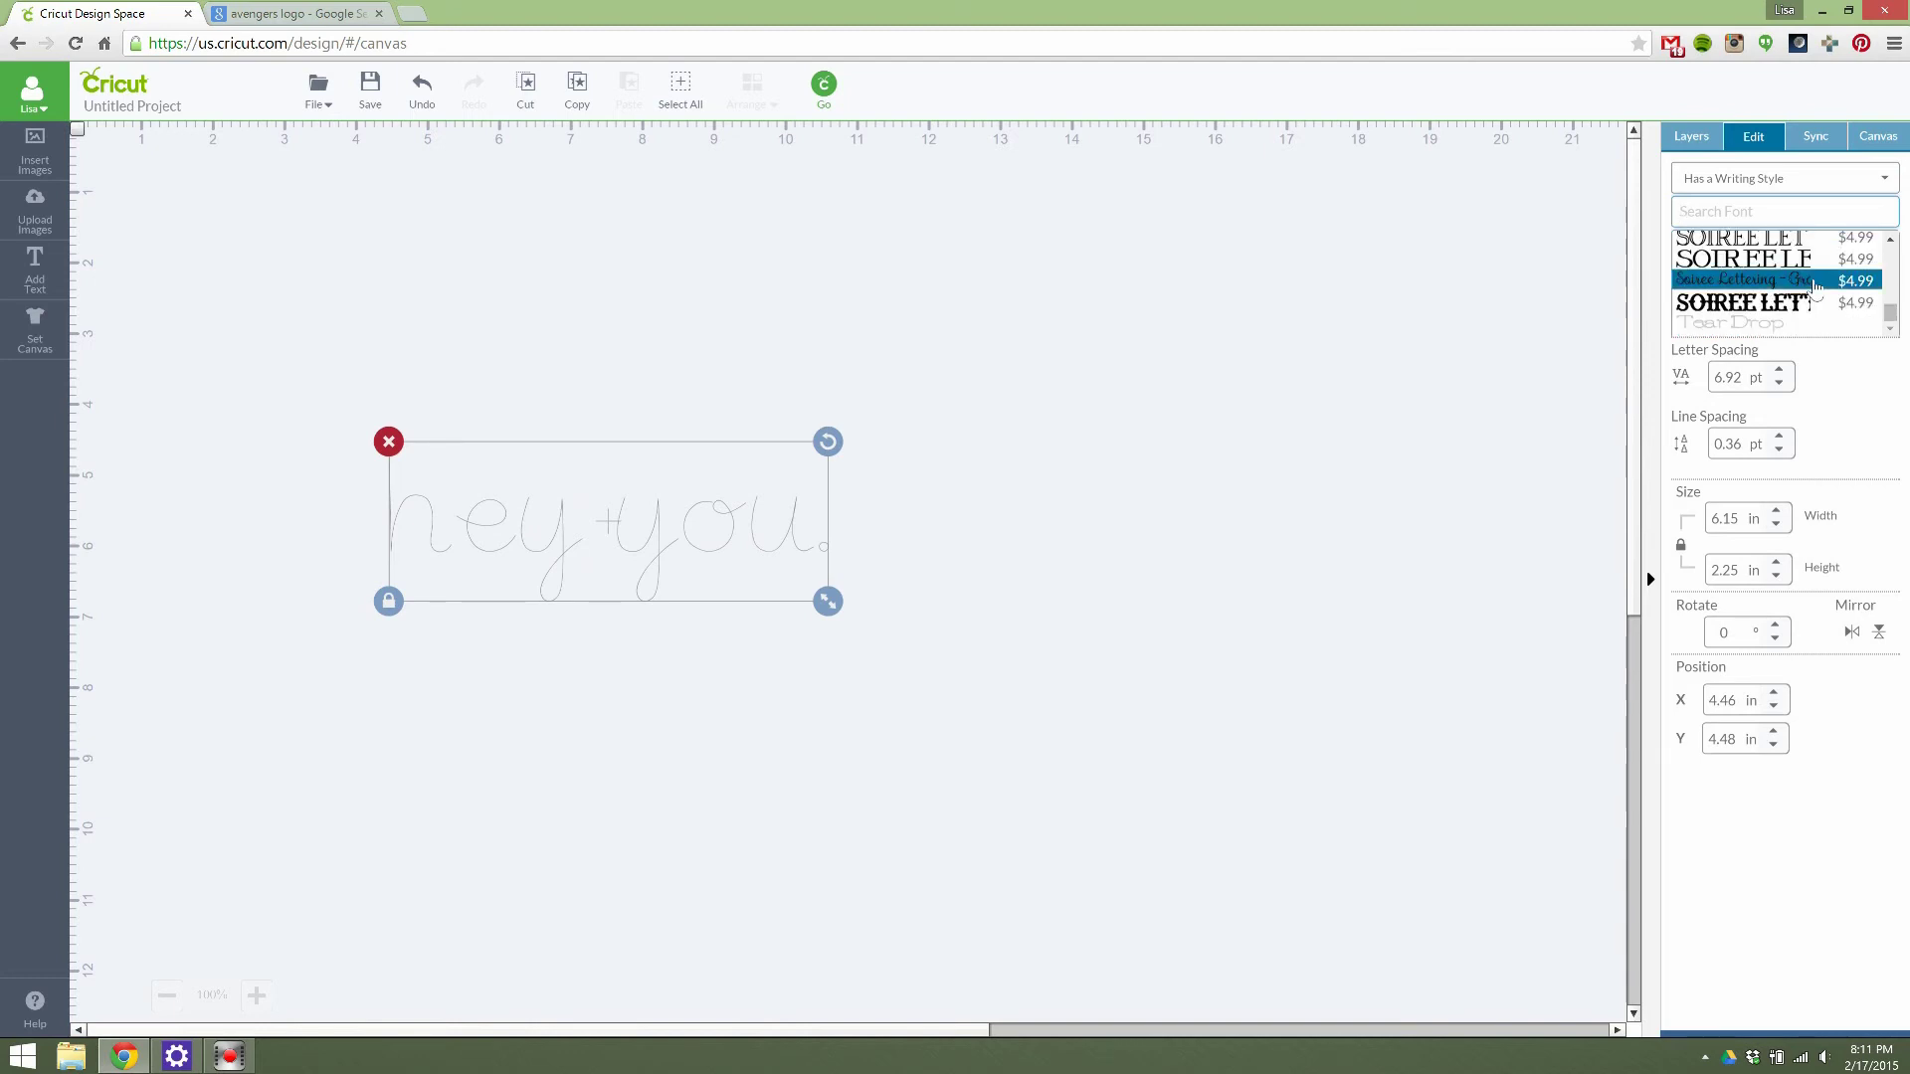
{"action": "left_click", "coordinate": [1774, 325]}
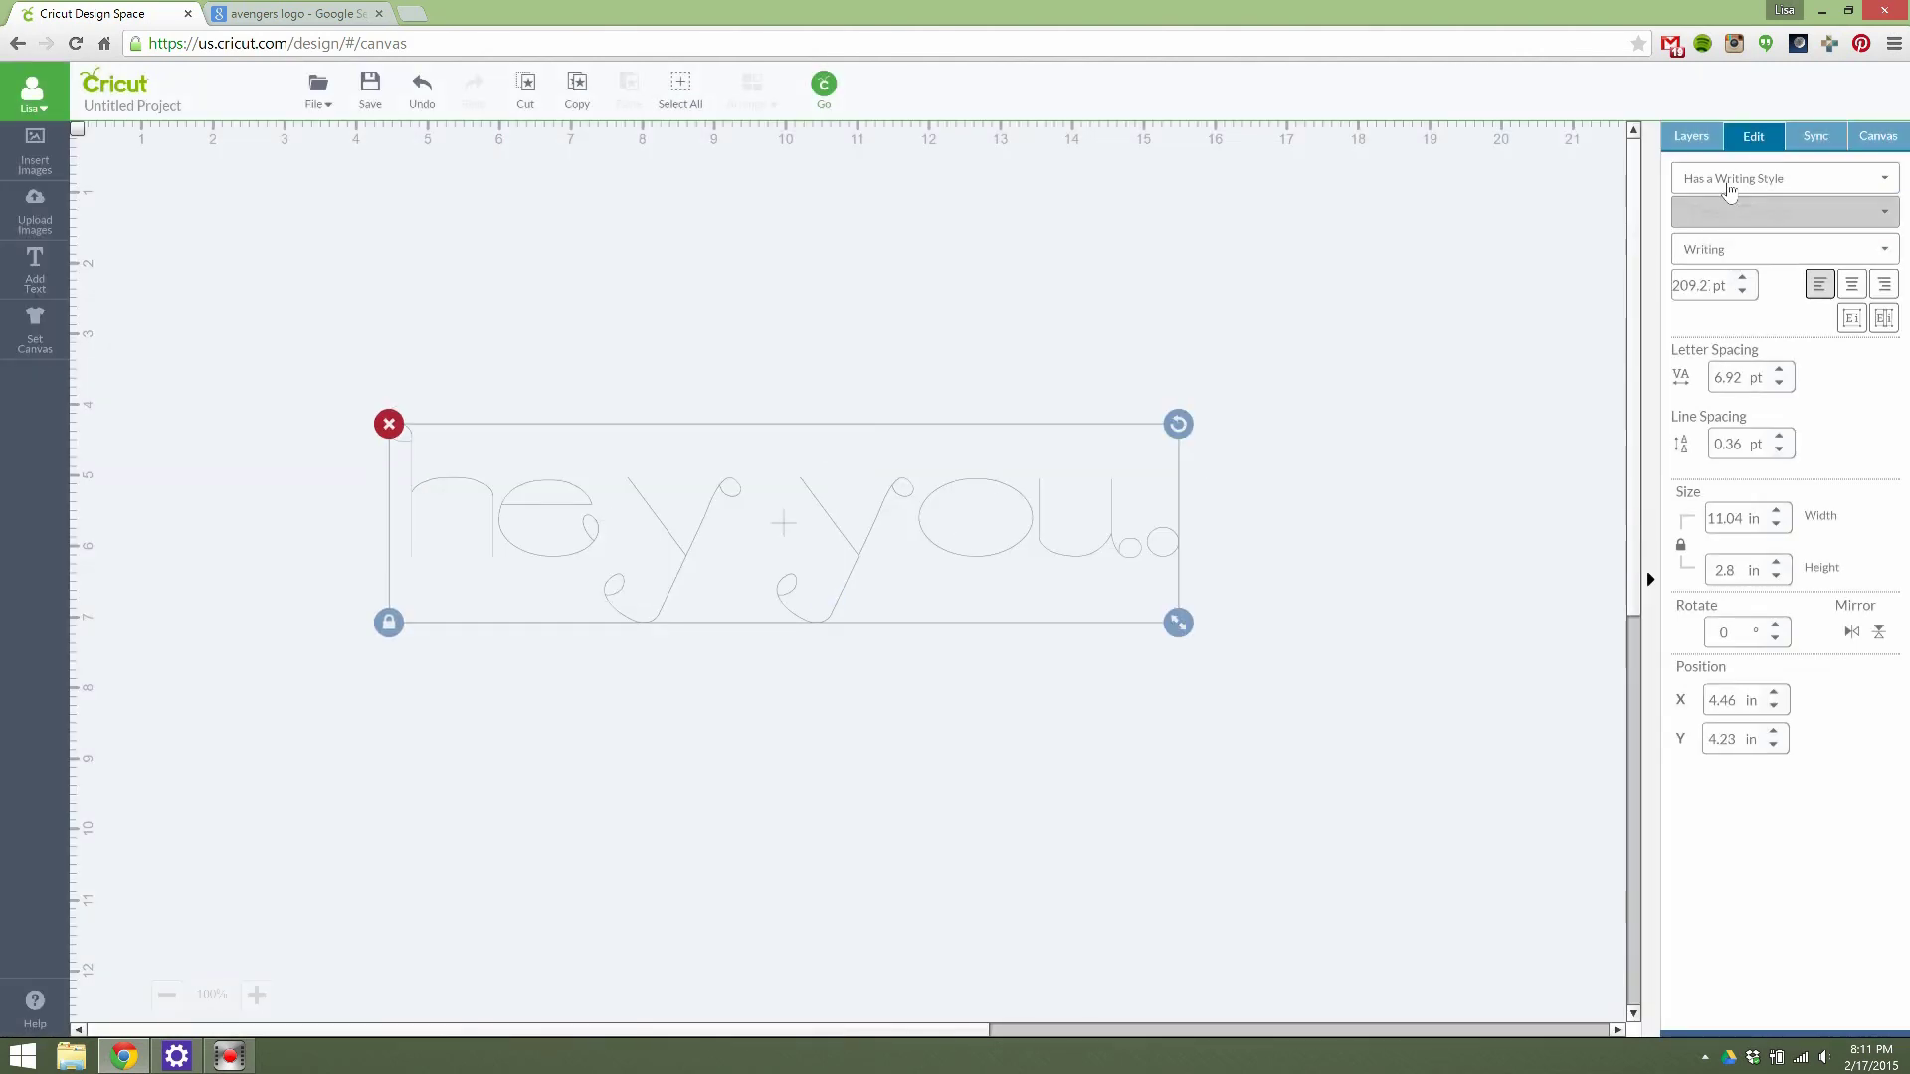
Step: Set the text layer's pen colour to Wine in the Layers panel
{"action": "left_click", "coordinate": [1688, 140]}
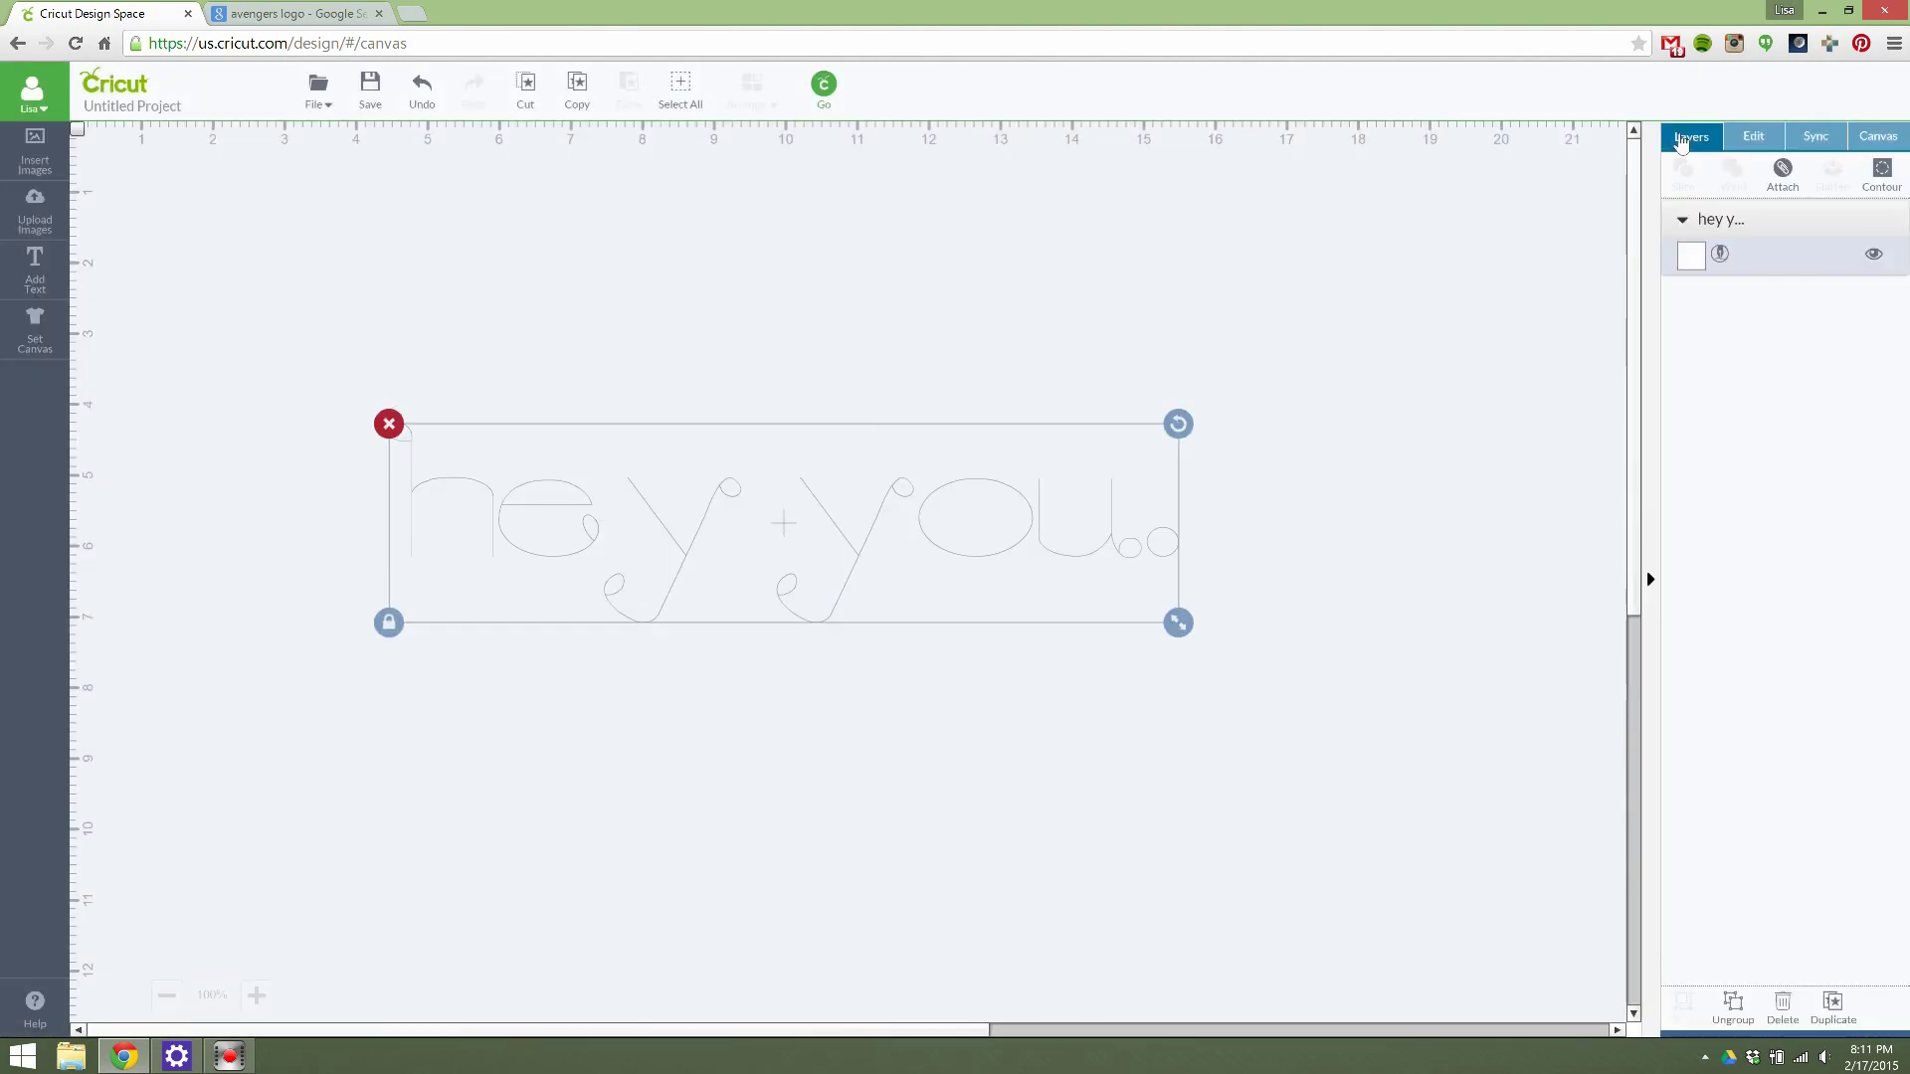
{"action": "left_click", "coordinate": [1691, 256]}
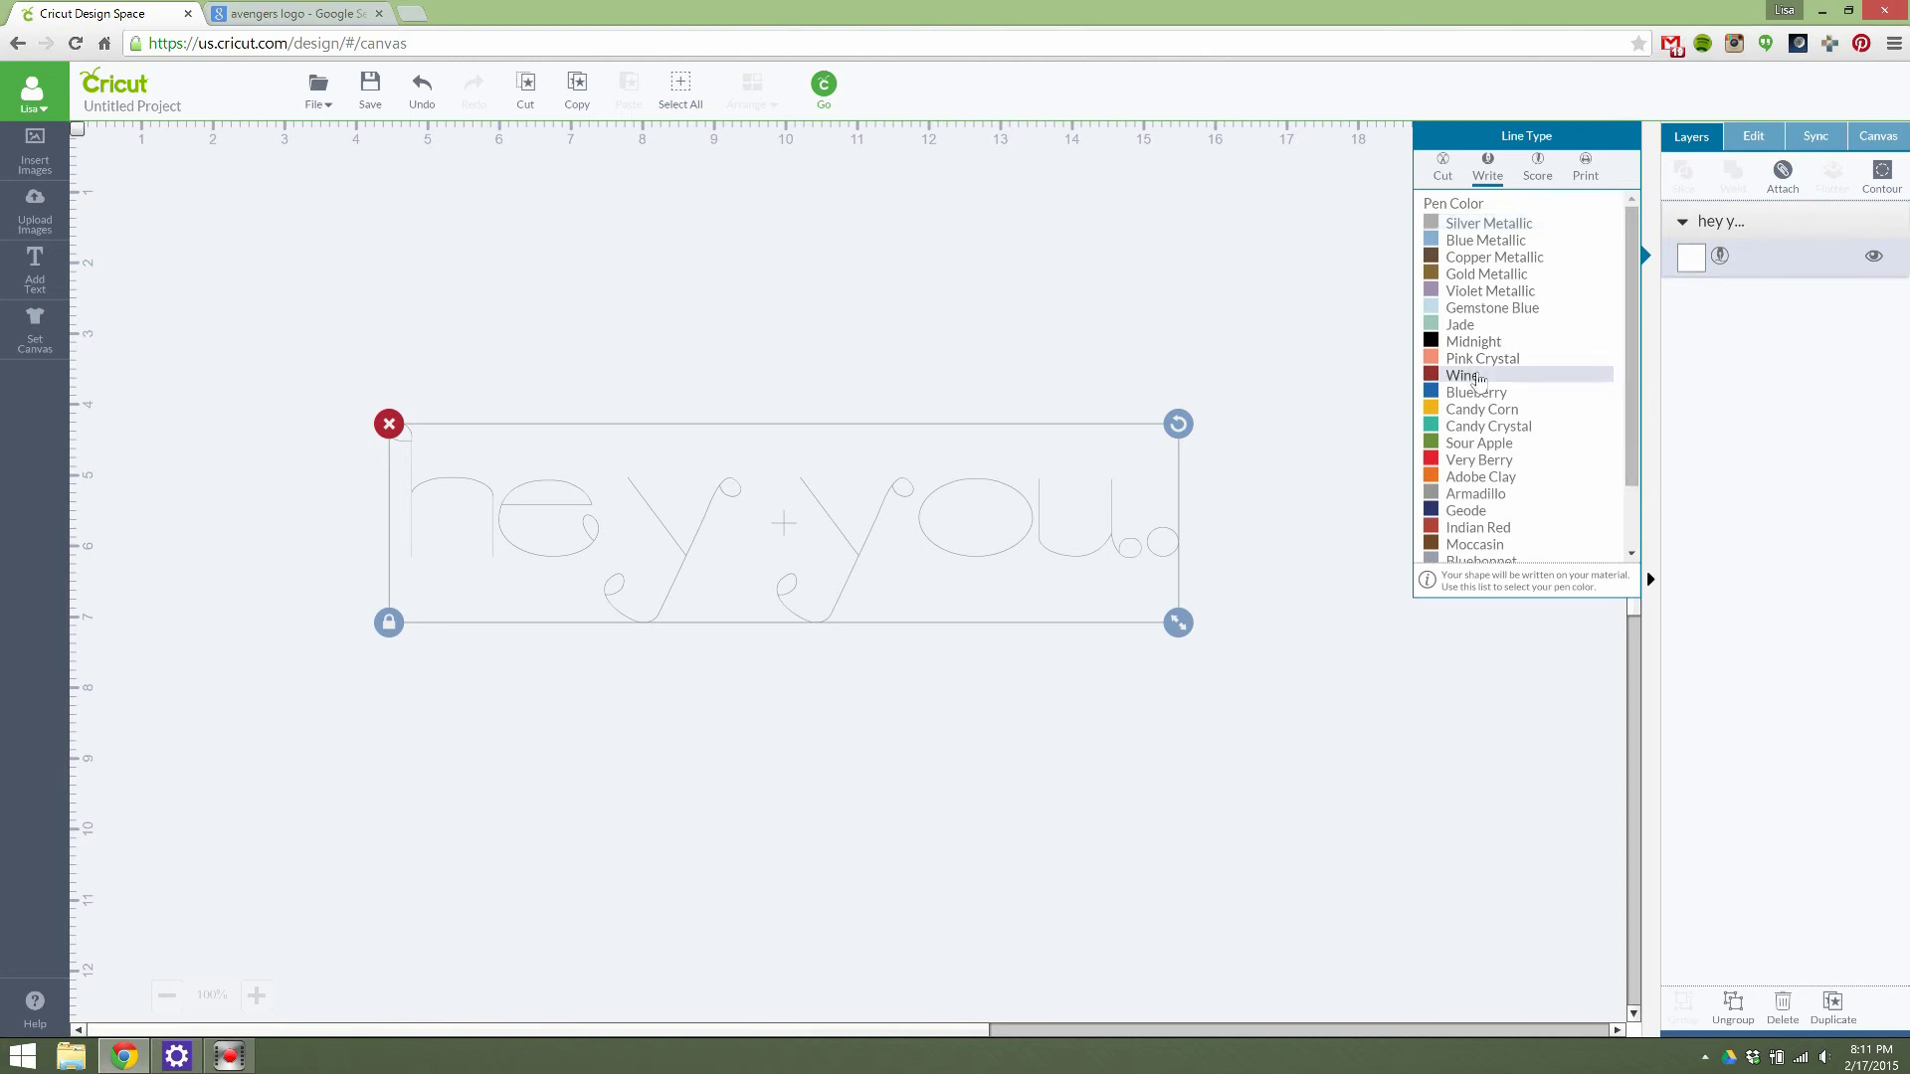
{"action": "left_click", "coordinate": [1755, 140]}
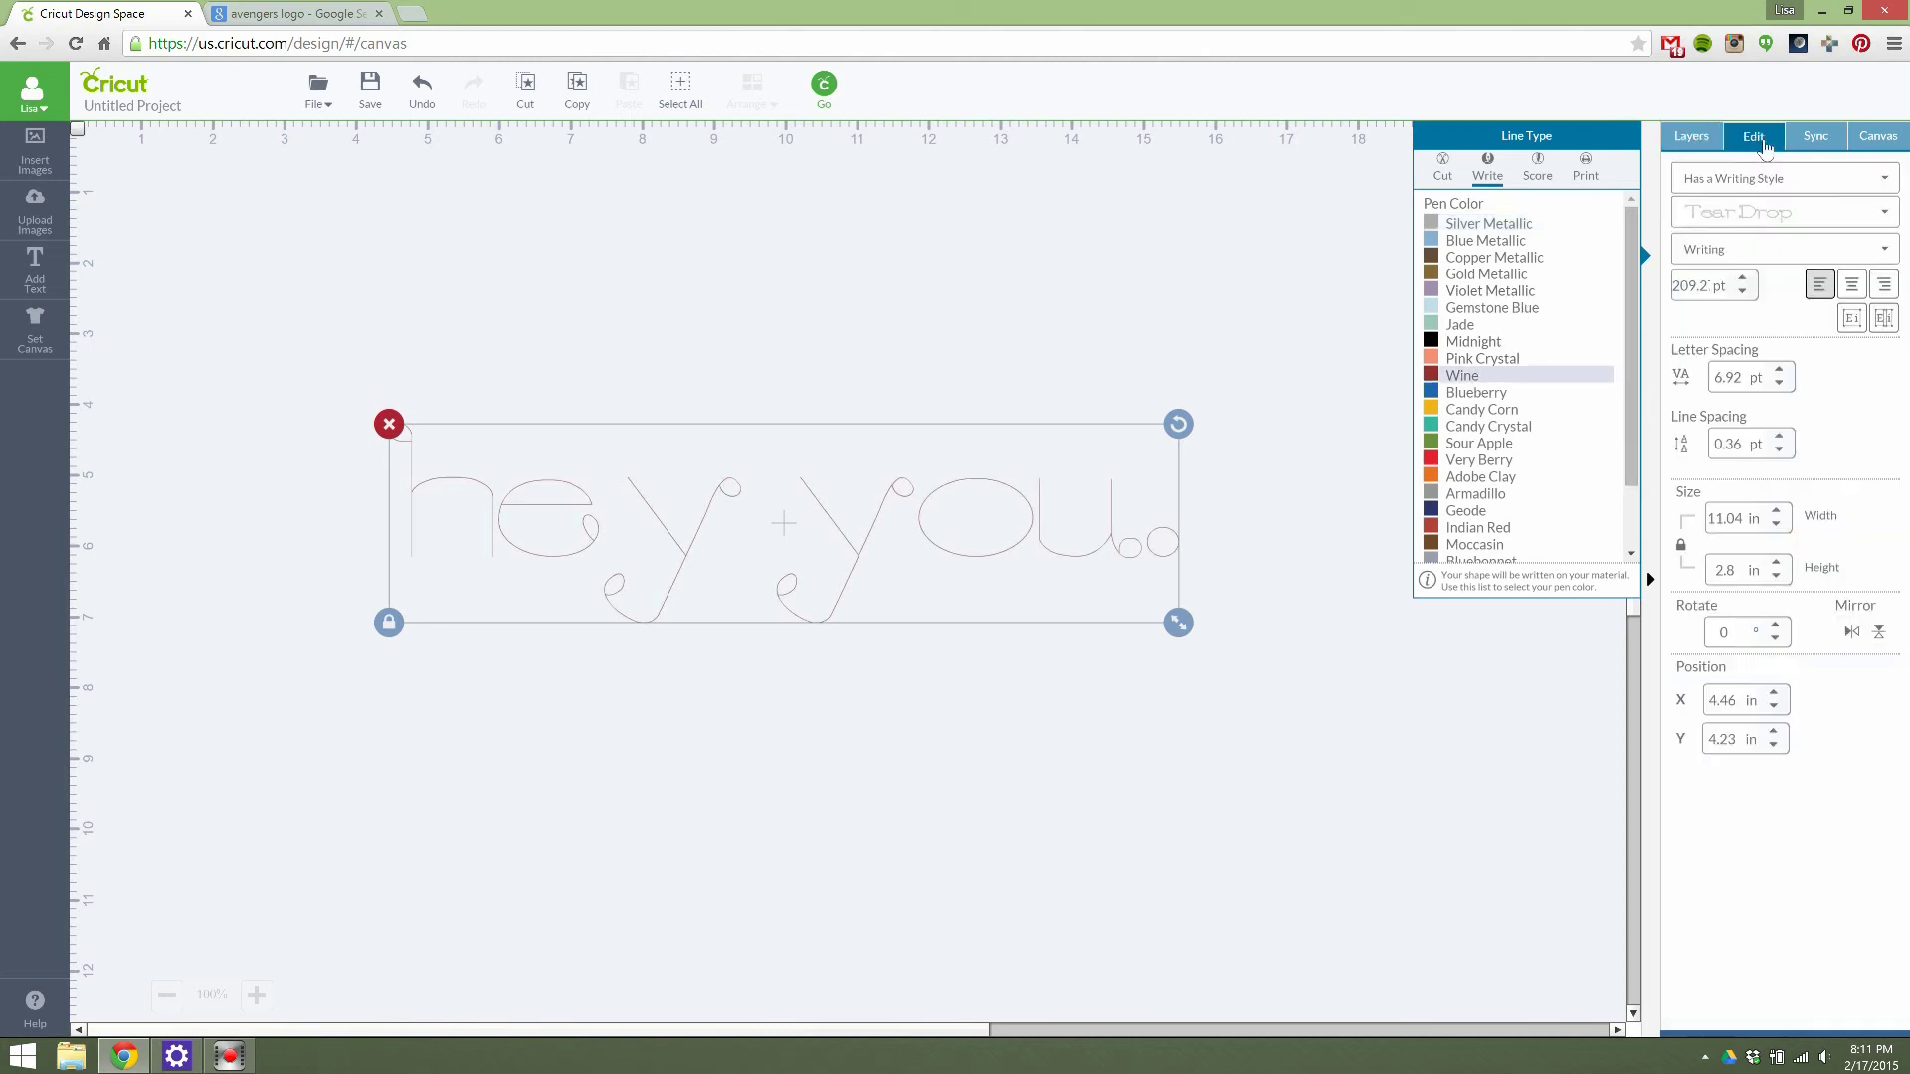
{"action": "left_click", "coordinate": [1691, 137]}
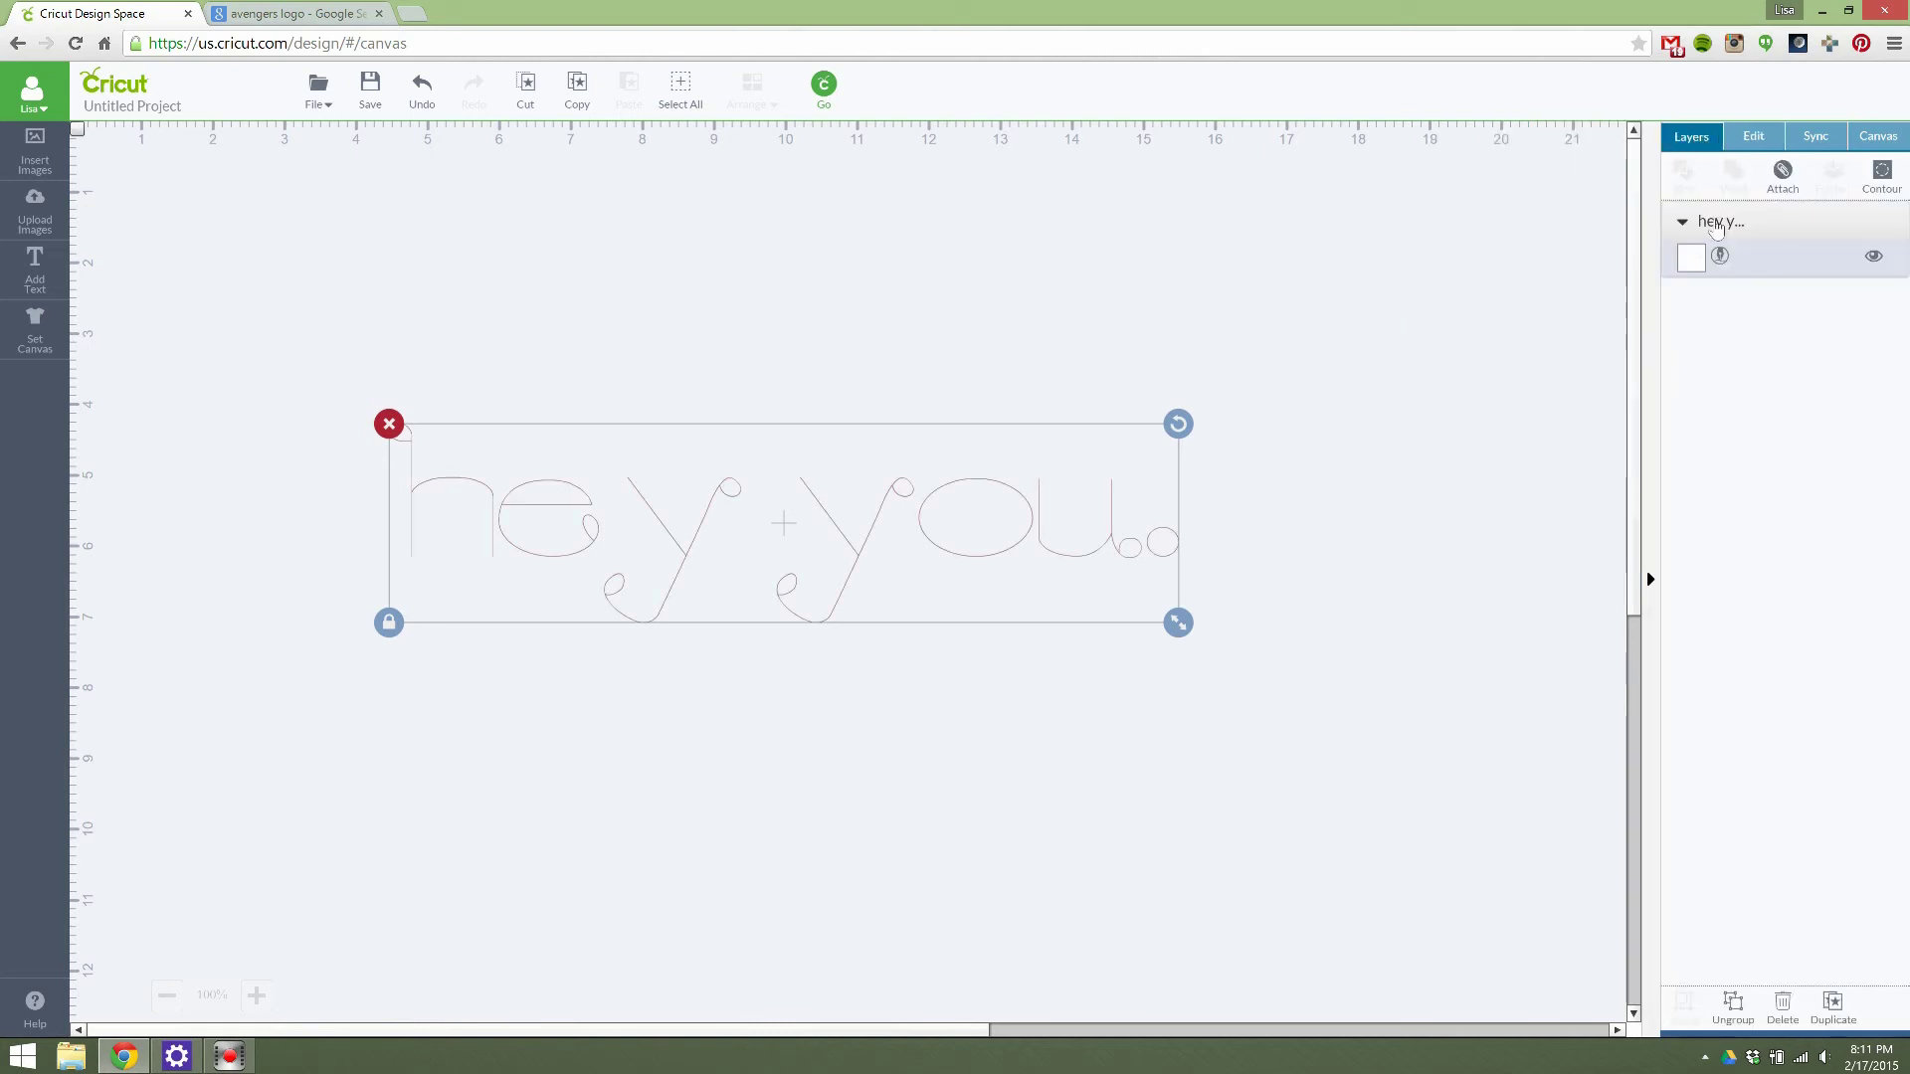
{"action": "left_click", "coordinate": [1754, 137]}
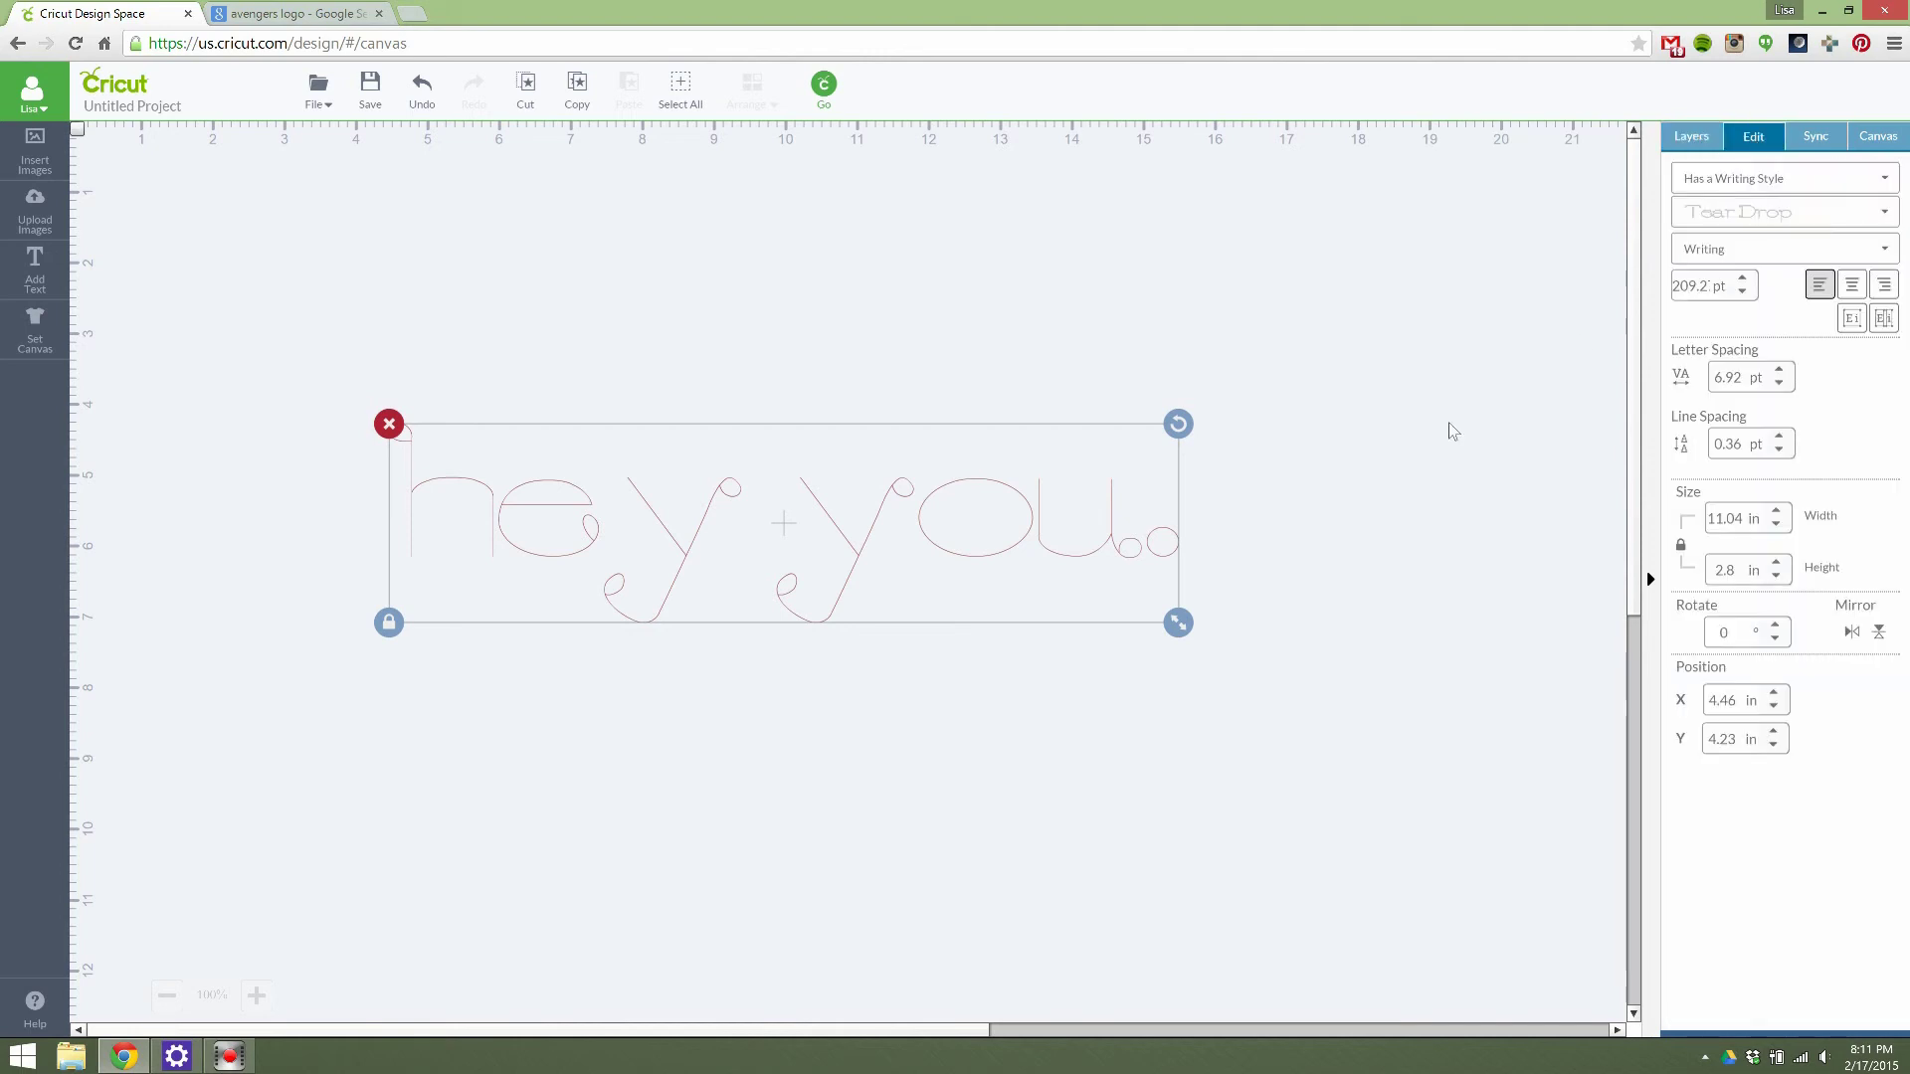
Step: Shrink the text to about 9.01 by 2.28 in (170.7 pt)
{"action": "left_click_drag", "start_coordinate": [1178, 623], "coordinate": [1033, 586]}
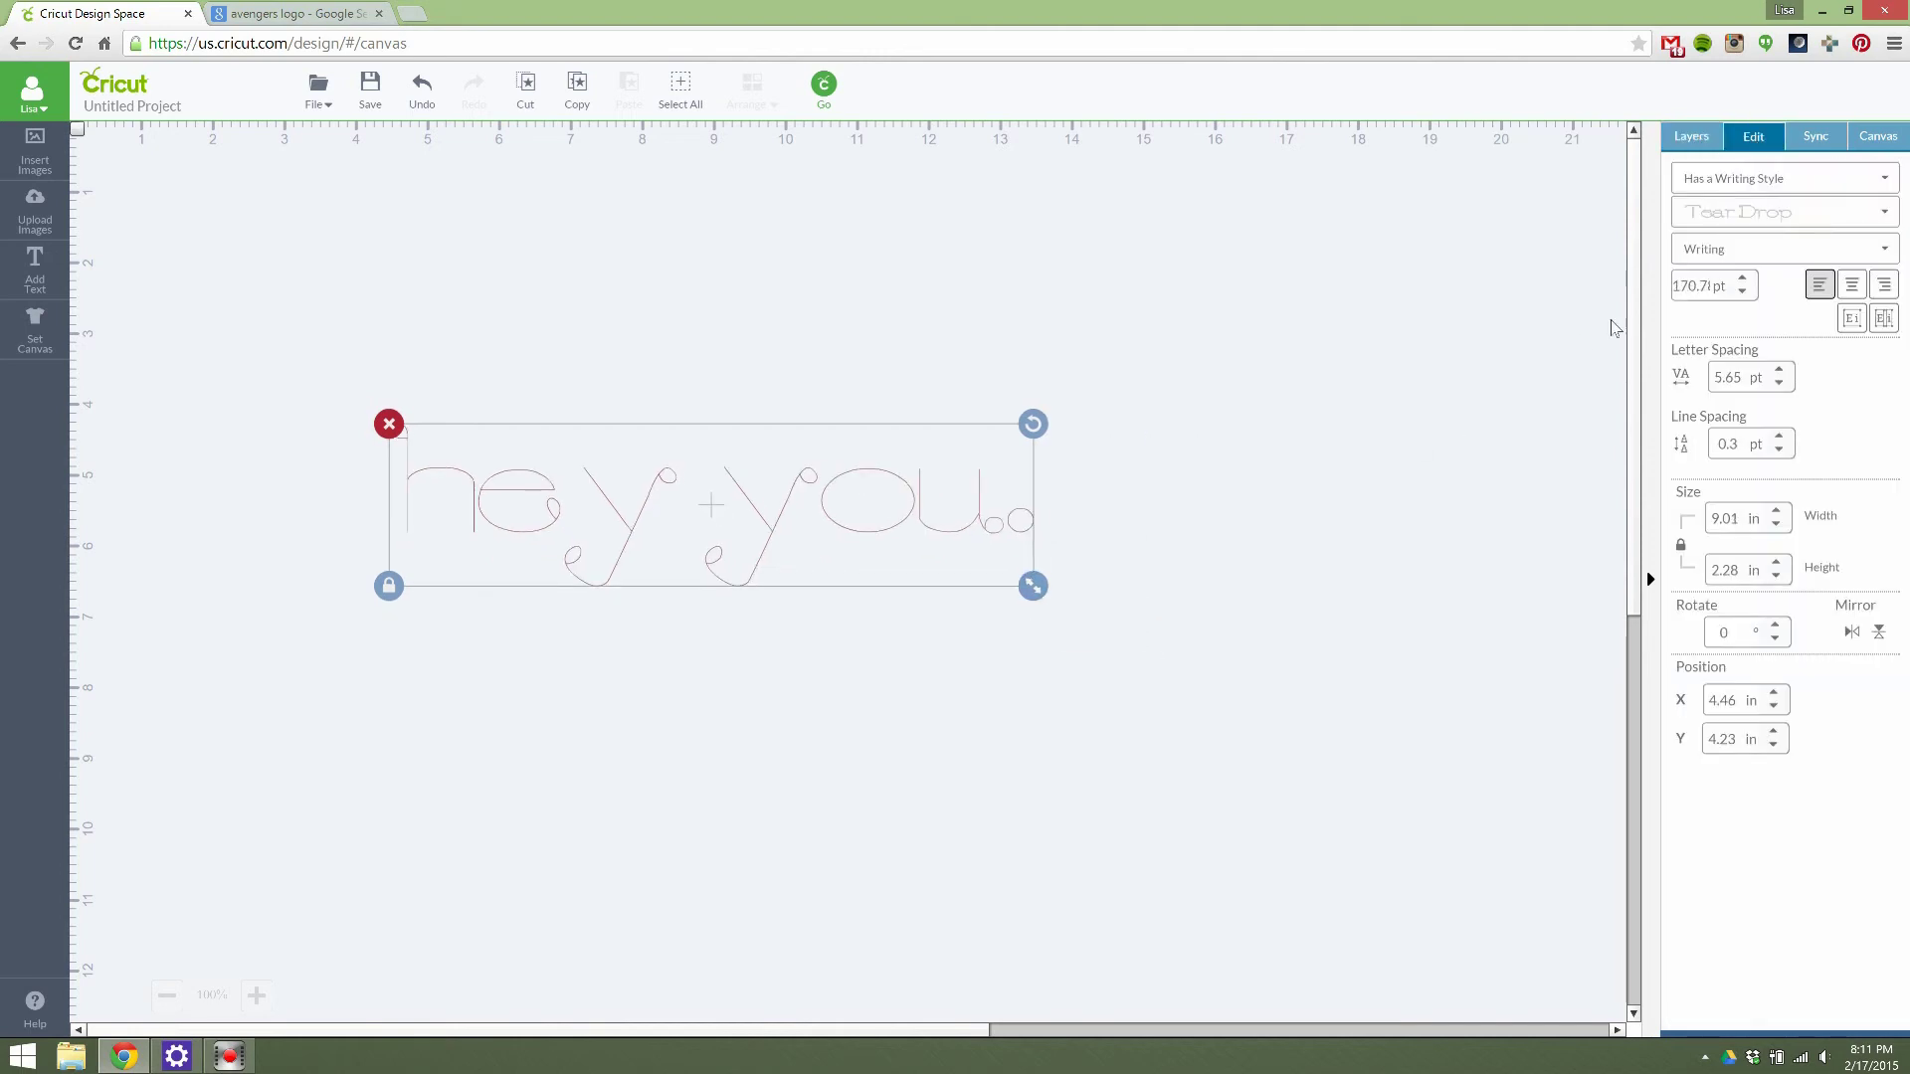
{"action": "left_click", "coordinate": [1795, 176]}
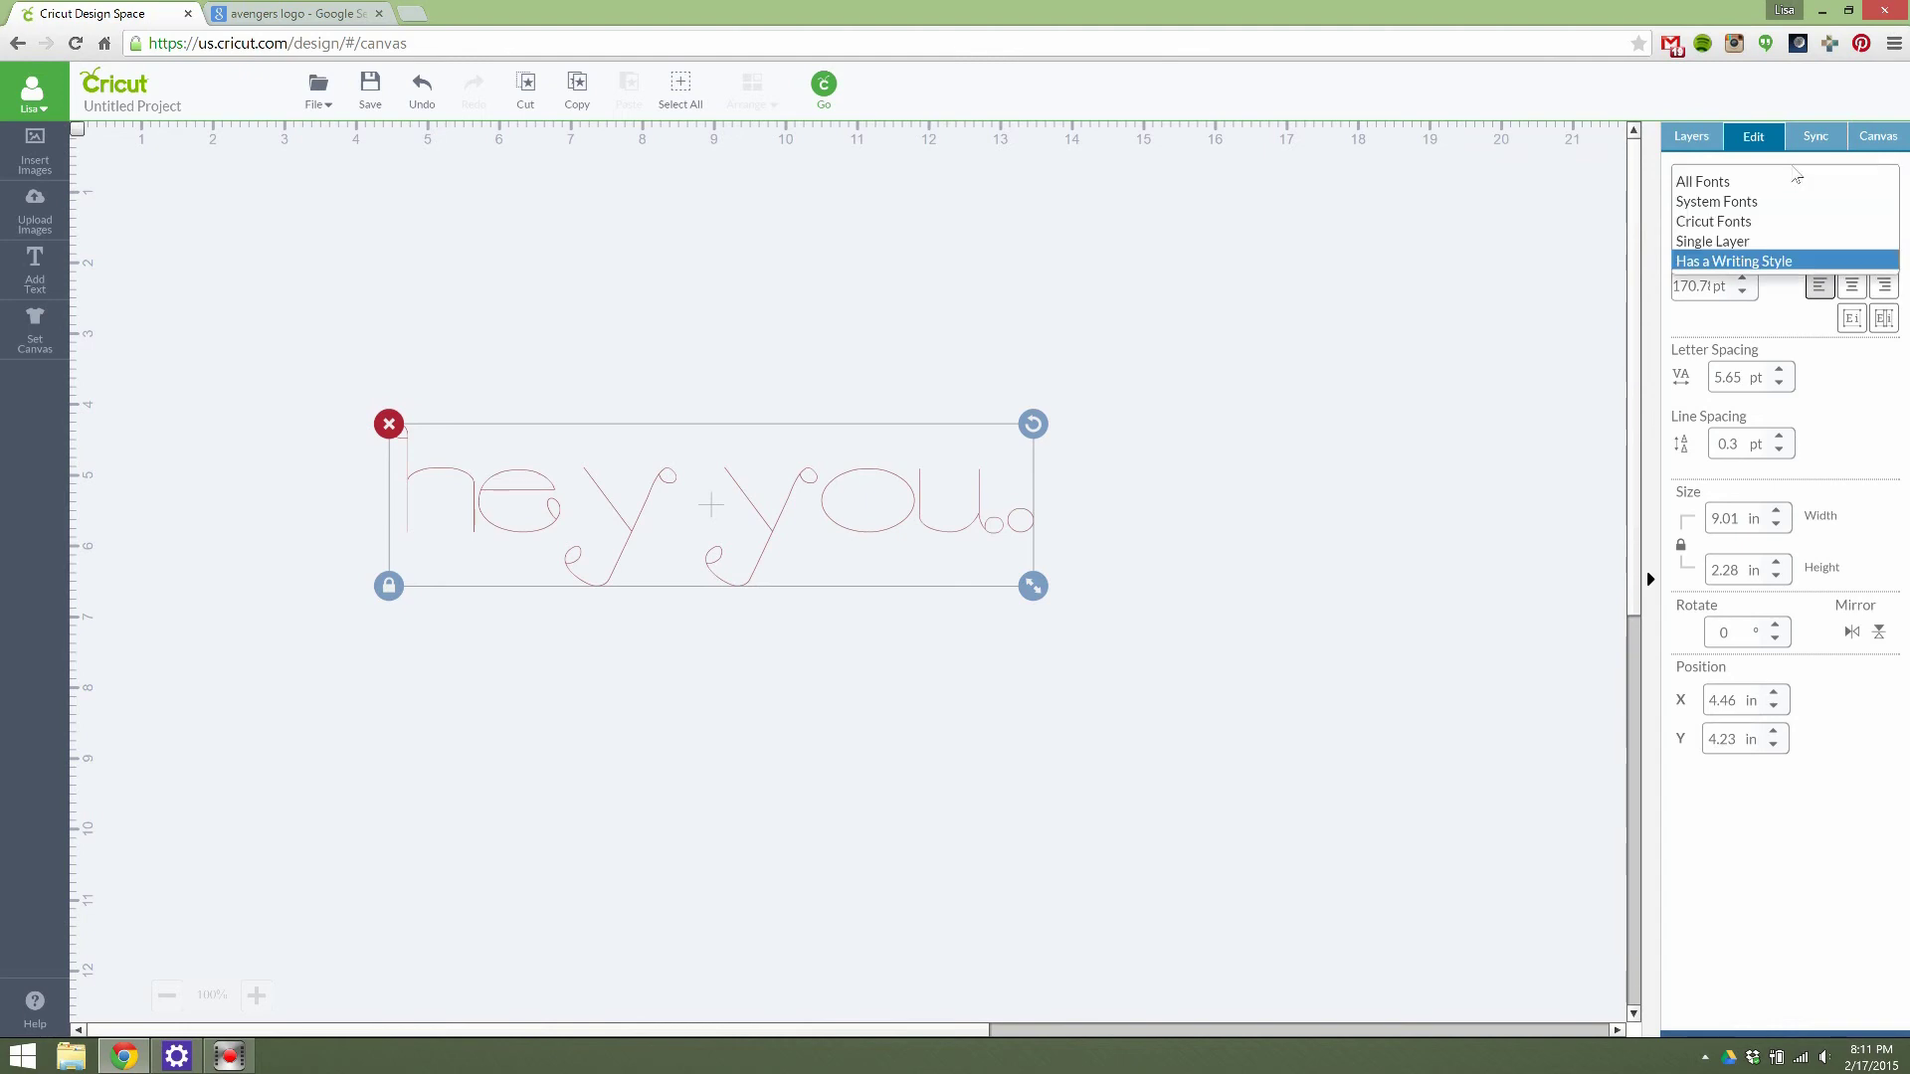
{"action": "left_click", "coordinate": [1875, 440]}
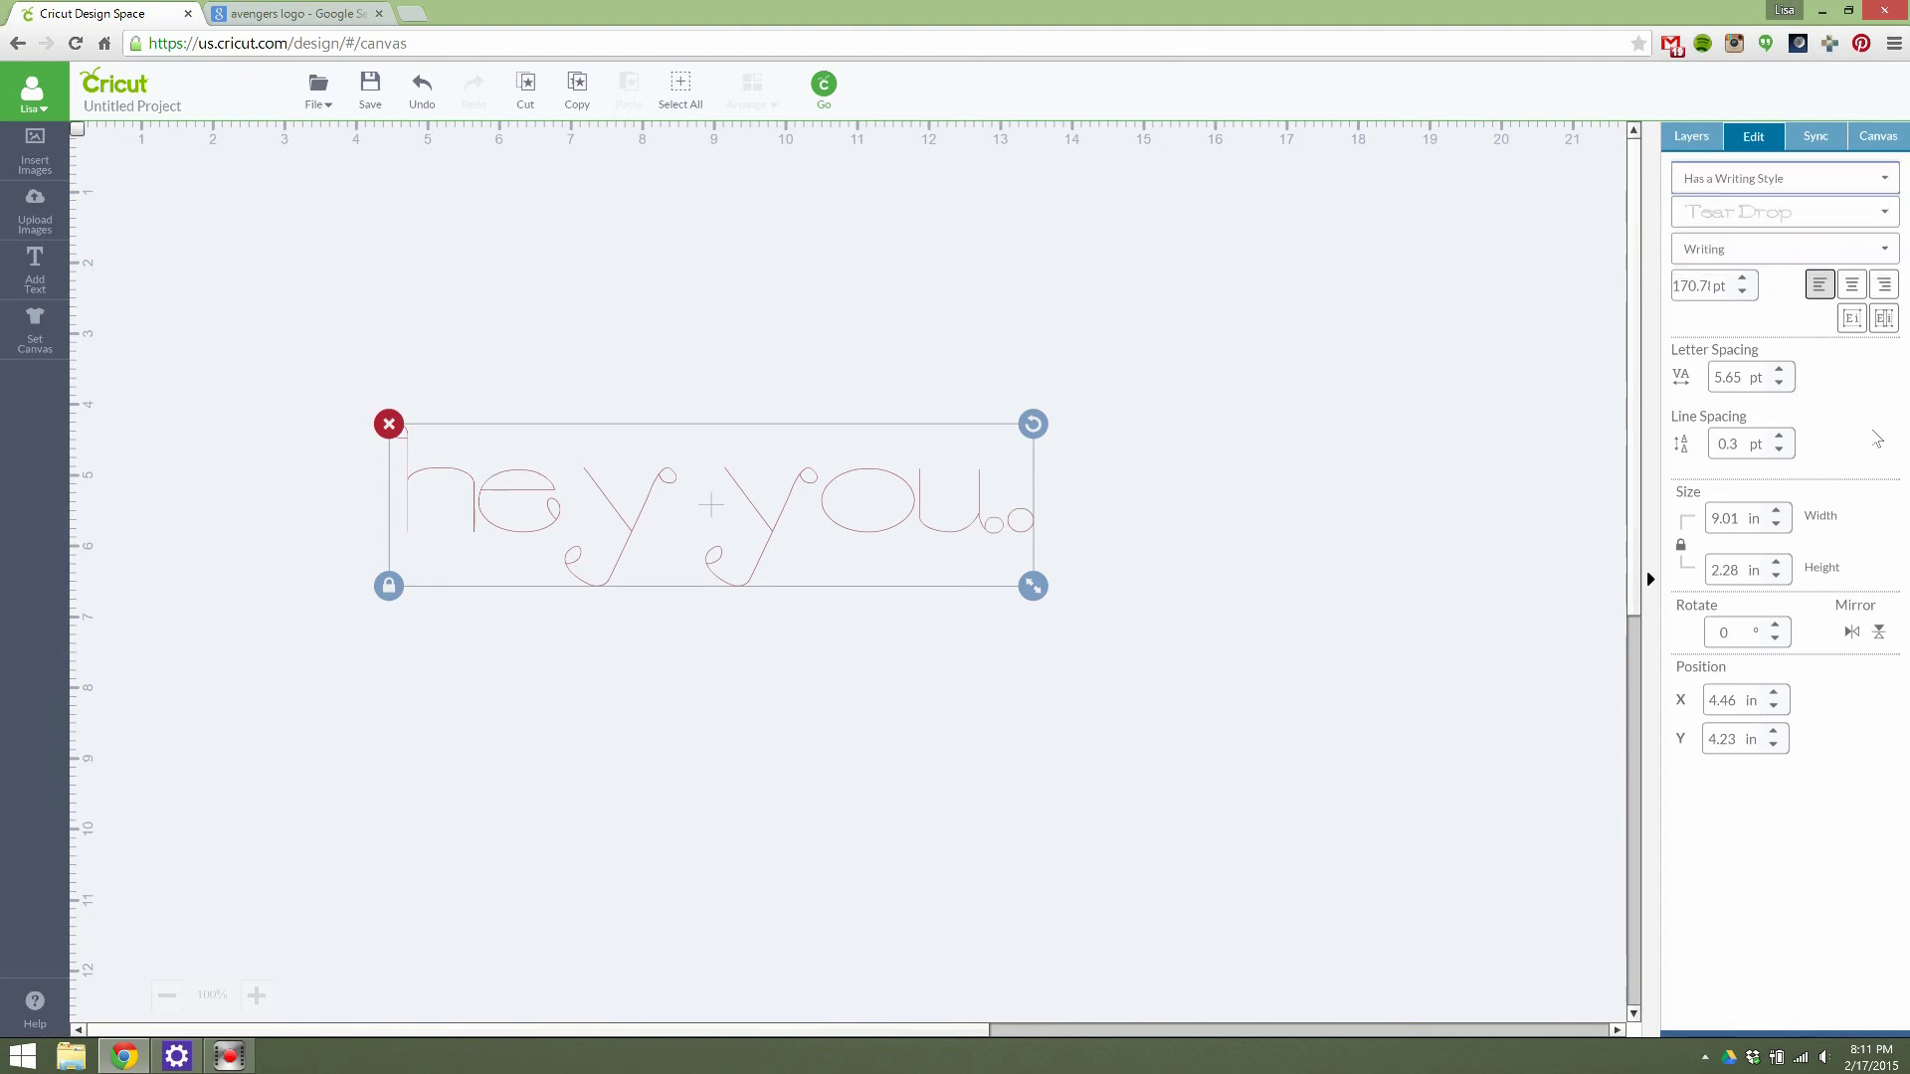
Step: Move the 'hey you.' text further right on the canvas and deselect it
{"action": "left_click", "coordinate": [1111, 565]}
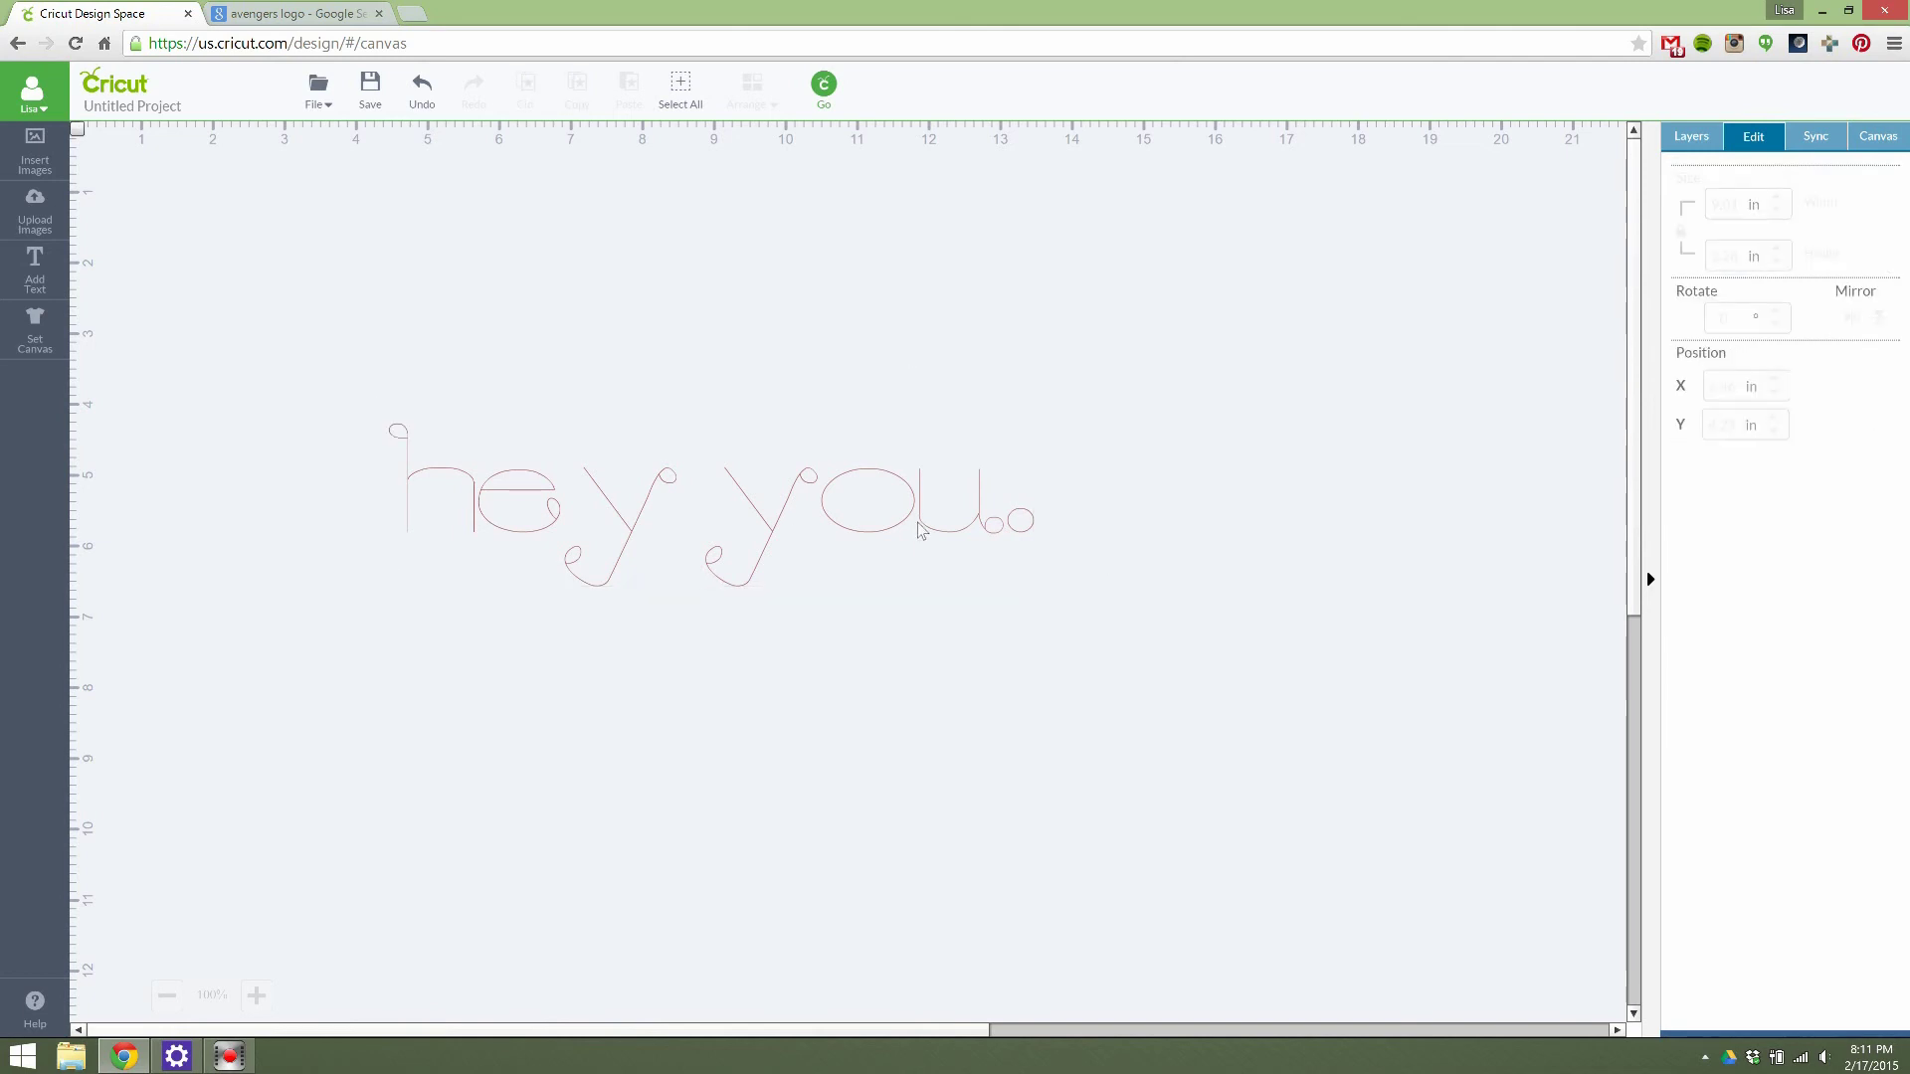
{"action": "left_click_drag", "start_coordinate": [920, 530], "coordinate": [1014, 527]}
{"action": "left_click", "coordinate": [1191, 507]}
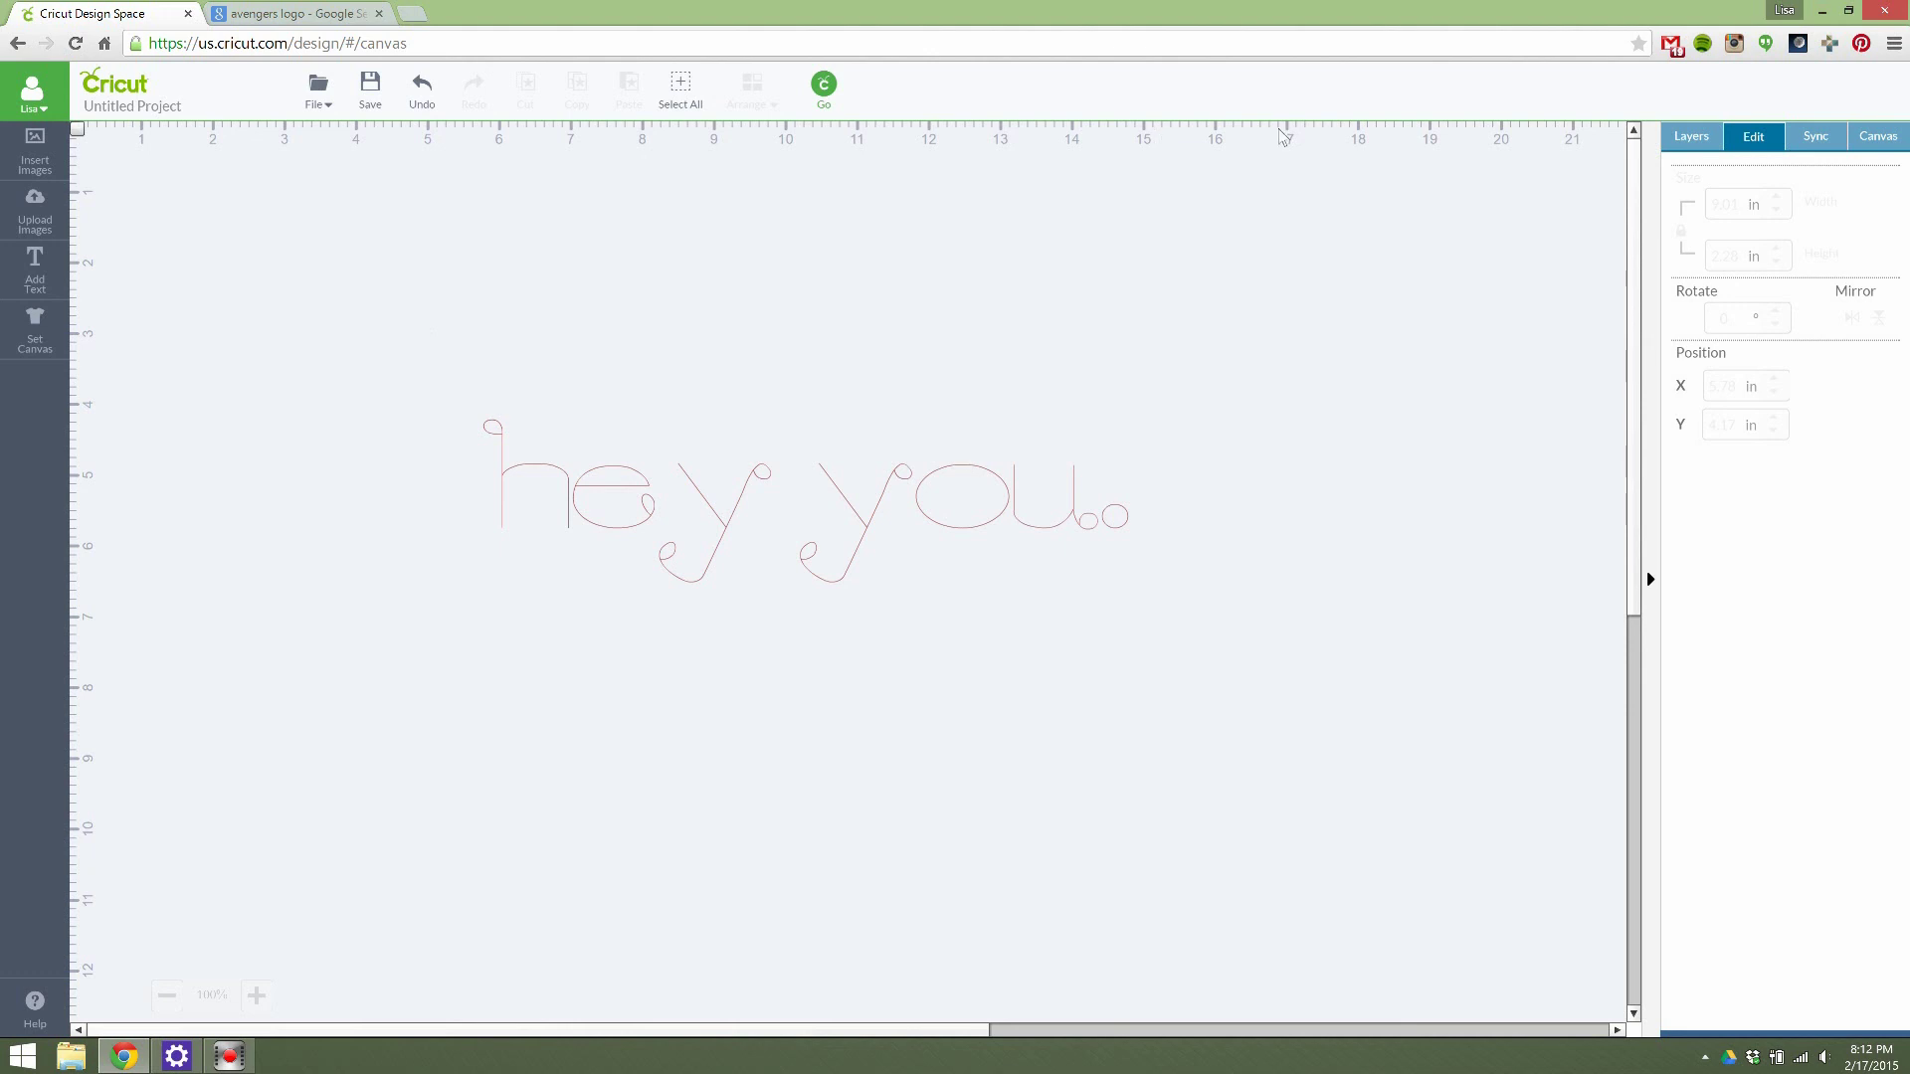
Step: Review the Layers, Edit and Sync panels for the finished design
{"action": "left_click", "coordinate": [1683, 136]}
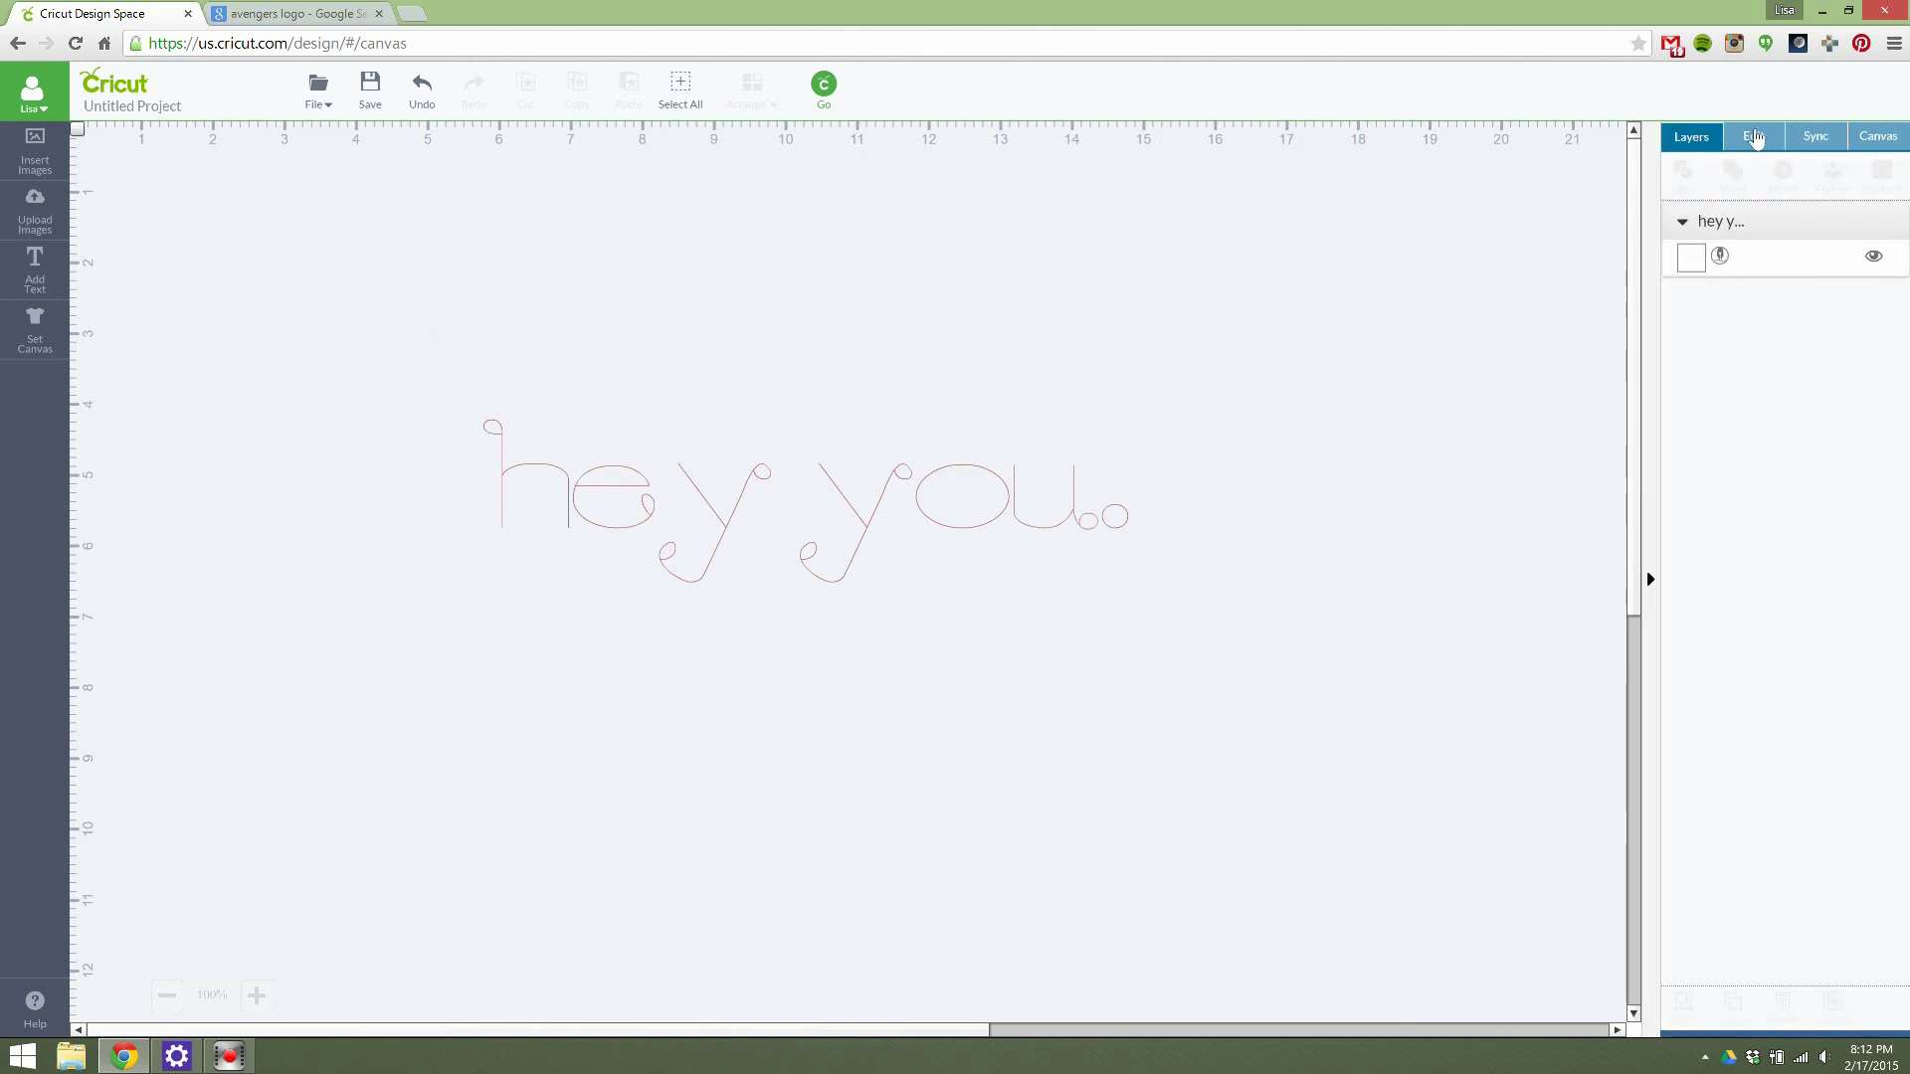
{"action": "left_click", "coordinate": [1755, 138]}
{"action": "left_click", "coordinate": [1796, 149]}
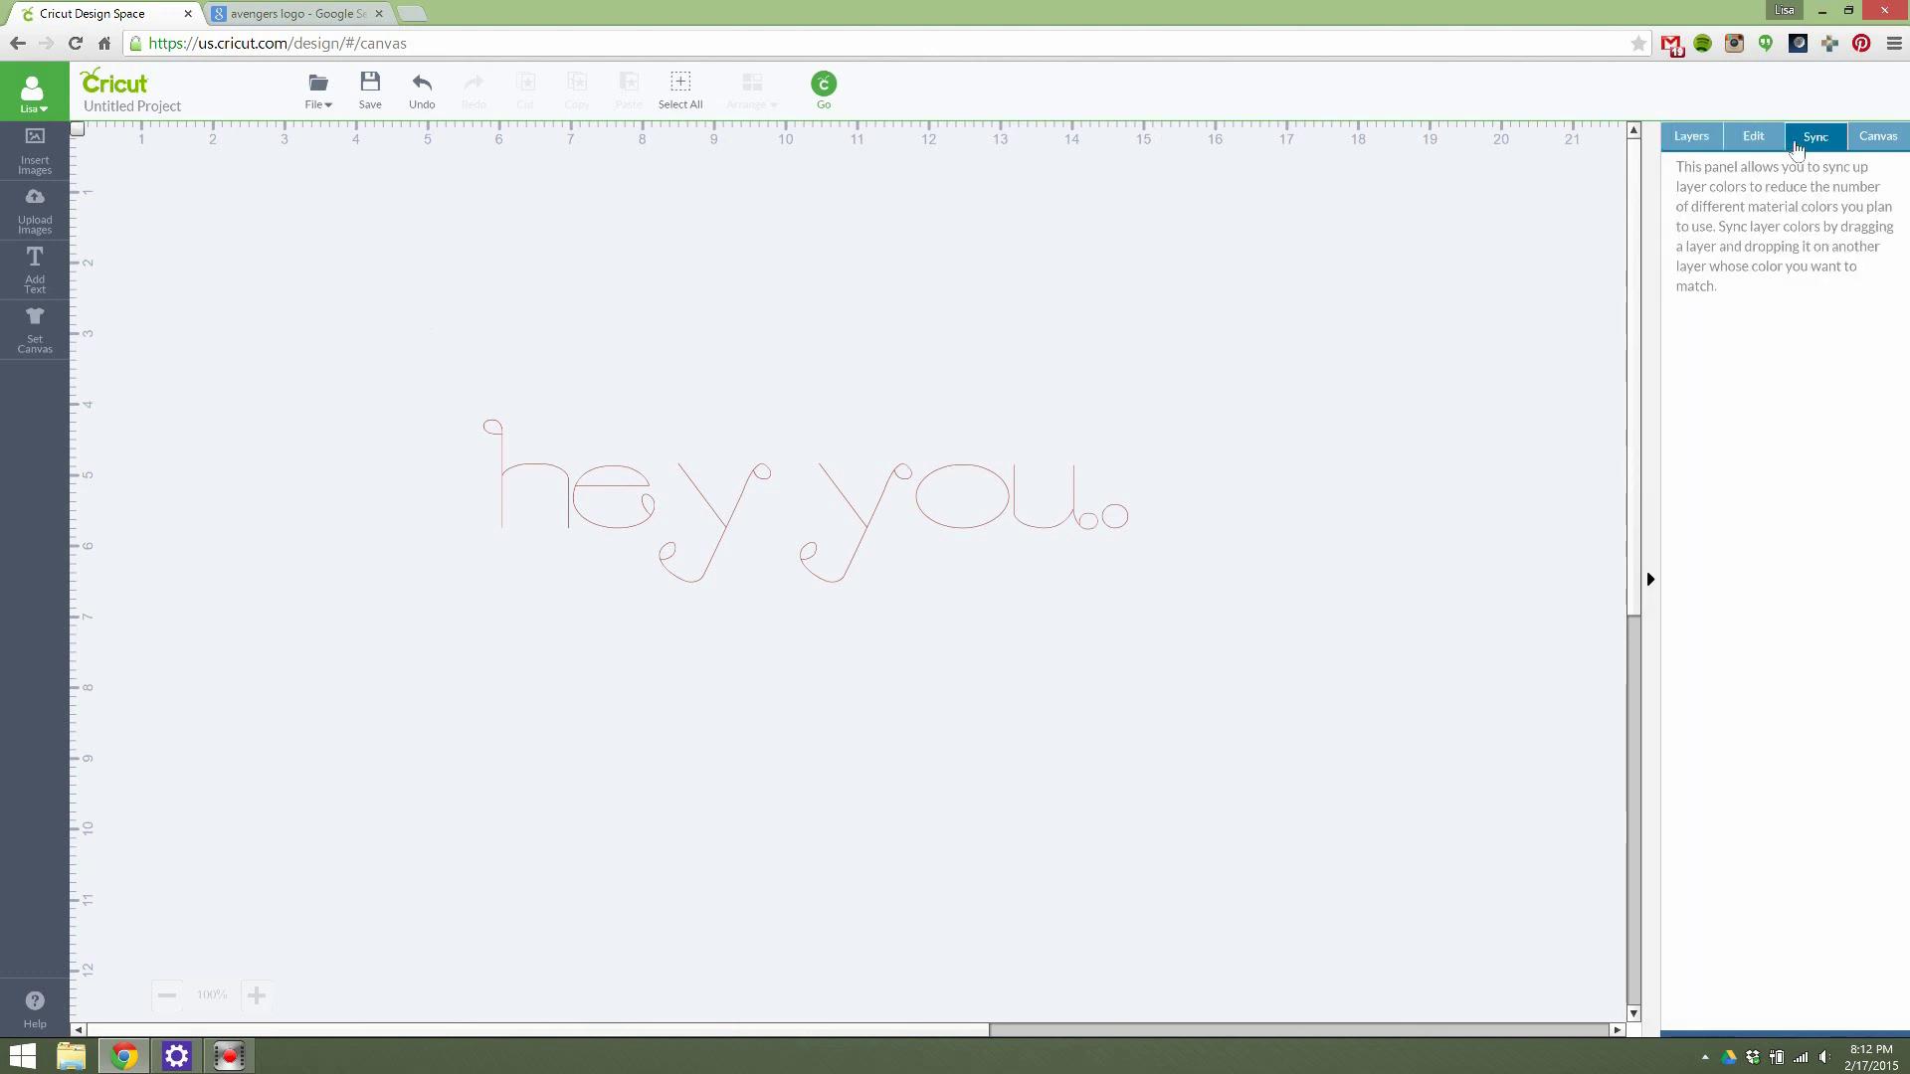
{"action": "left_click", "coordinate": [1752, 141]}
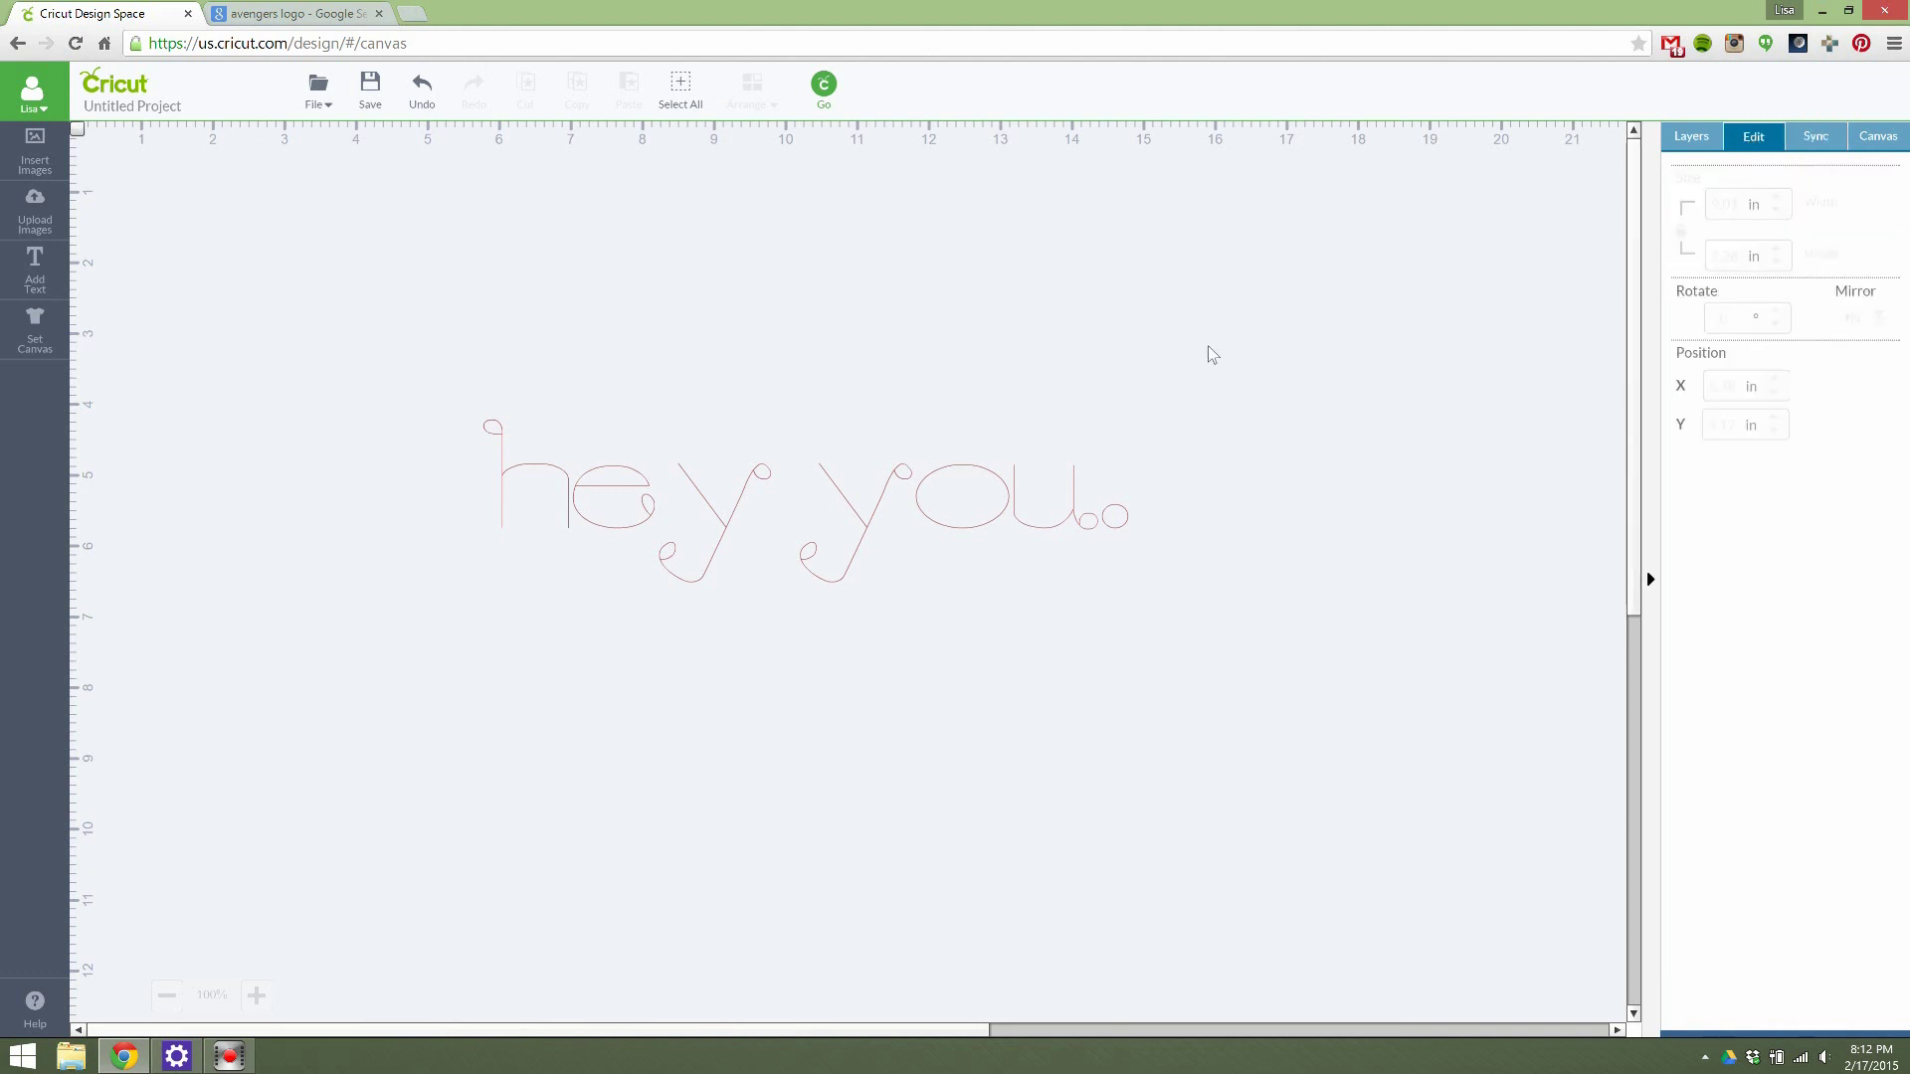